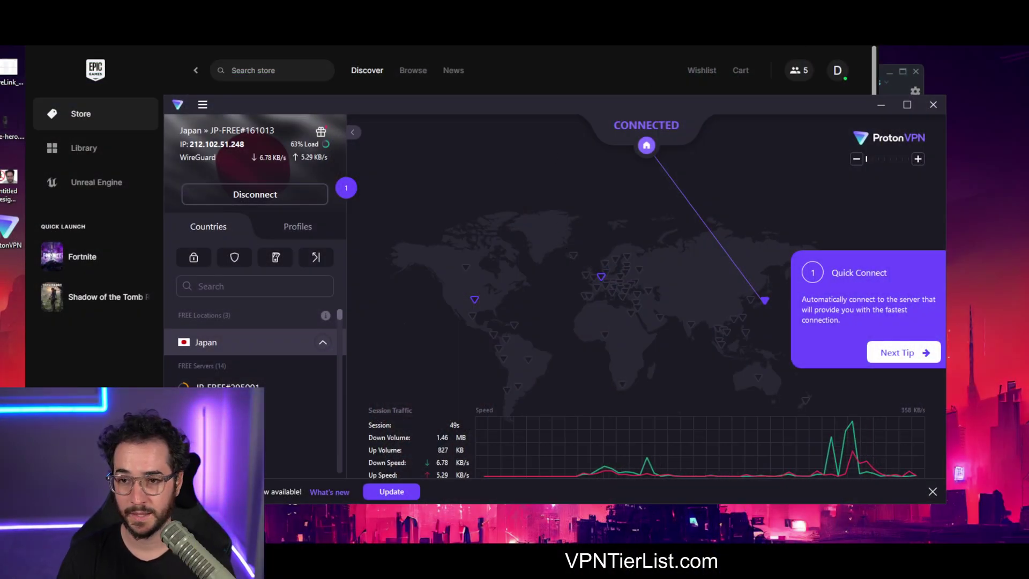
- Minimize the Epic Games and Steam windows and nudge the Proton VPN window up-left
left_click(827, 52)
left_click(886, 68)
left_click(887, 68)
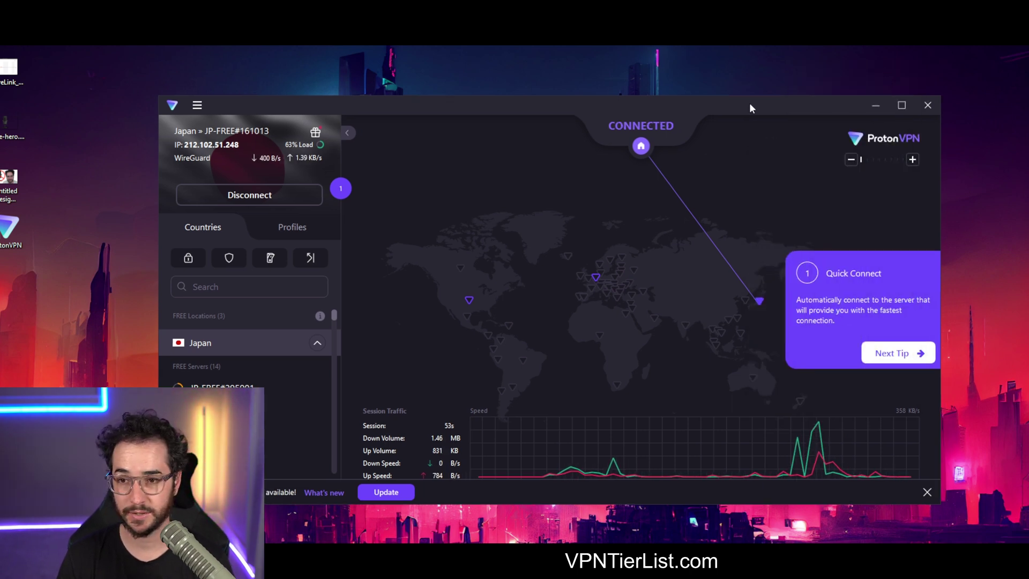
left_click_drag(749, 103, 734, 96)
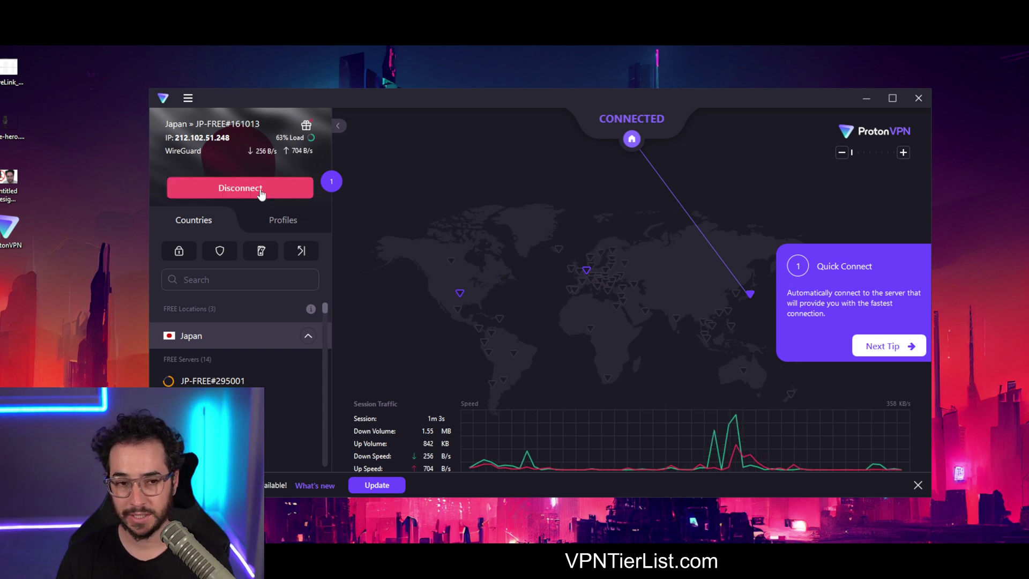
- Step through the Profiles, Countries and Quick Settings tips, then end the welcome tour
left_click(894, 348)
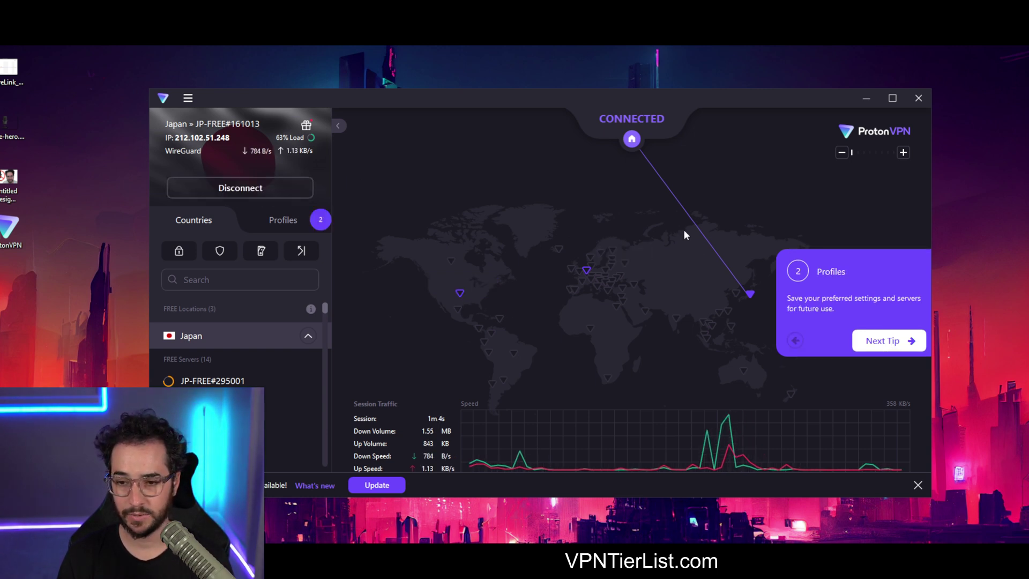
left_click(906, 343)
left_click(894, 346)
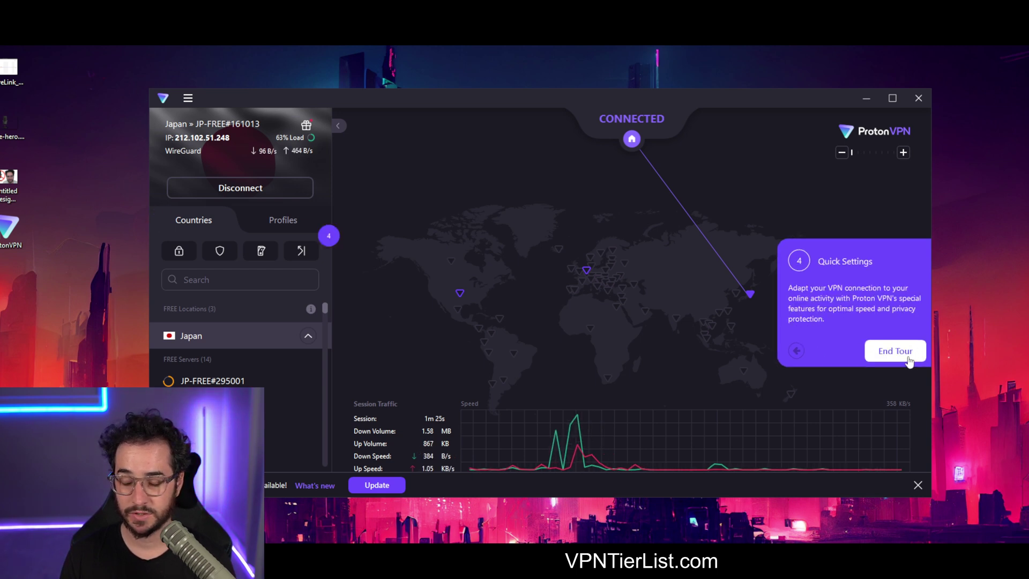
left_click(908, 354)
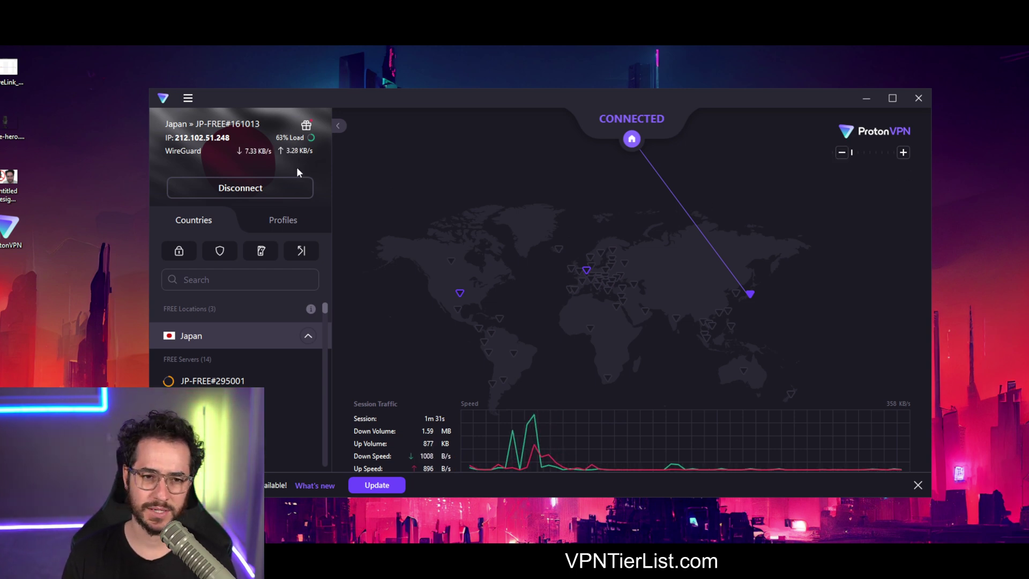
- From the Profiles list, start a new profile and try the Secure Core, P2P and Tor types
left_click(283, 222)
mouse_move(298, 270)
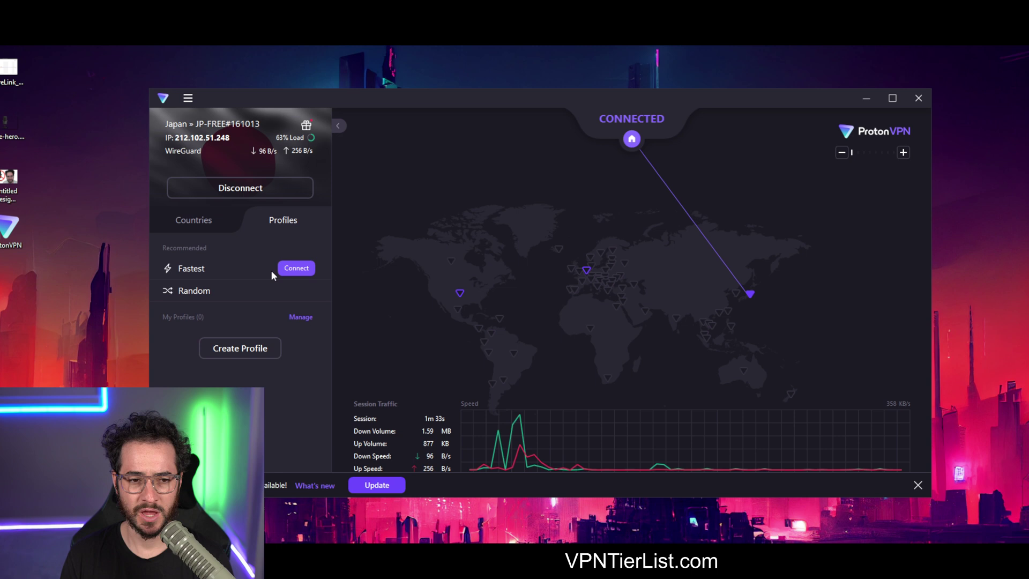
left_click(241, 352)
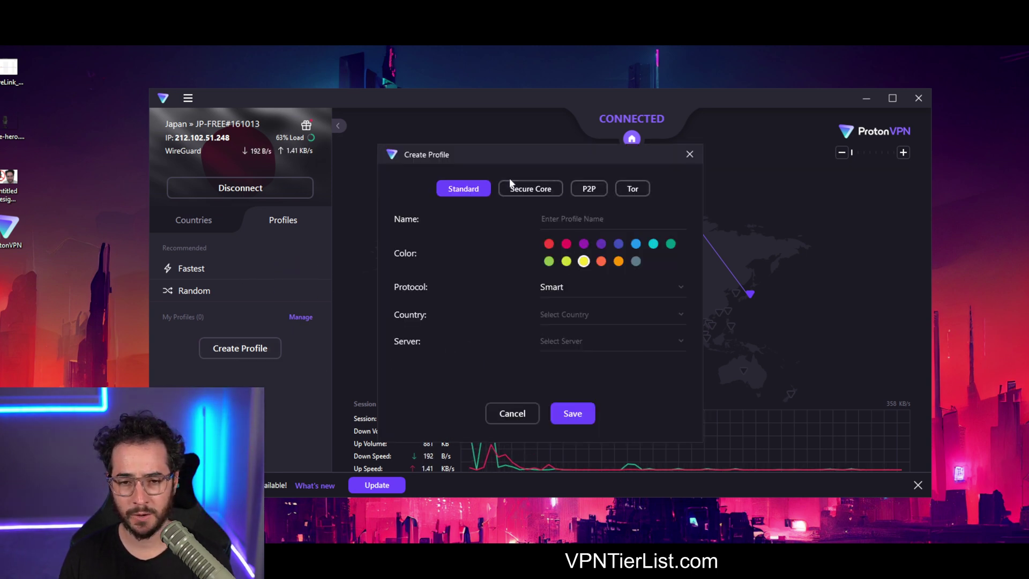
left_click(517, 192)
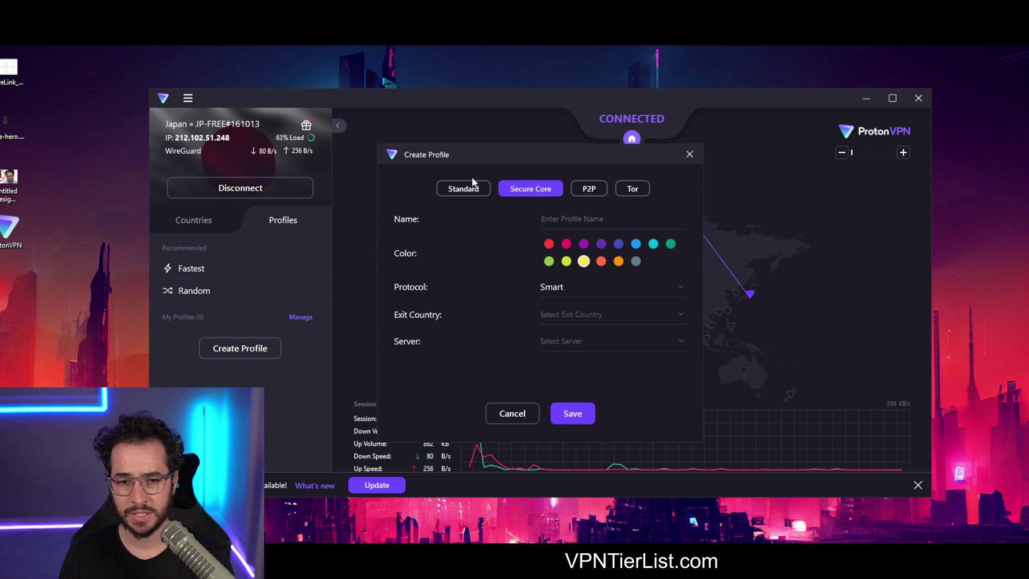
left_click(589, 190)
left_click(632, 189)
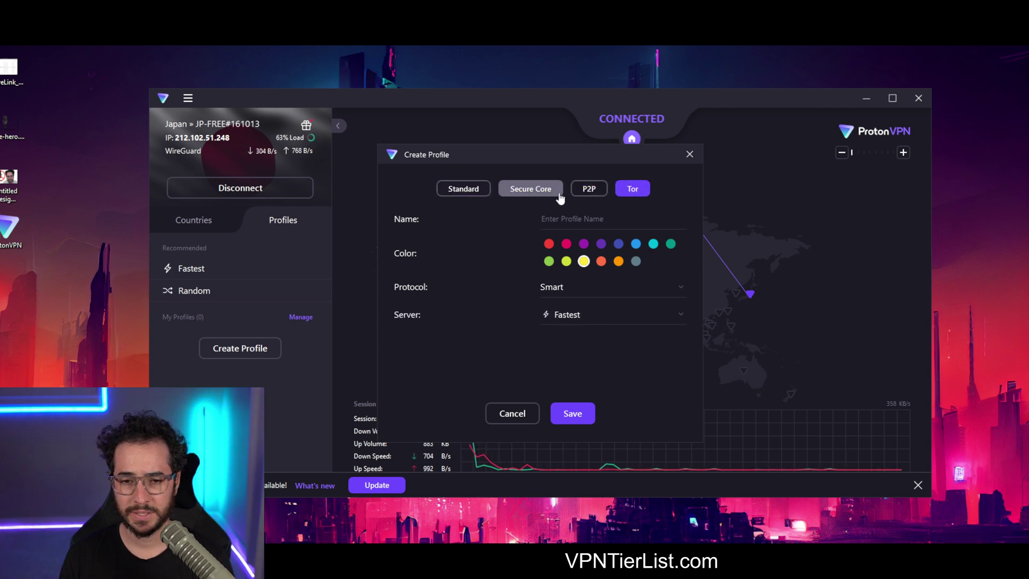
left_click(531, 189)
- Return the profile type to Standard and set its protocol to WireGuard
left_click(576, 292)
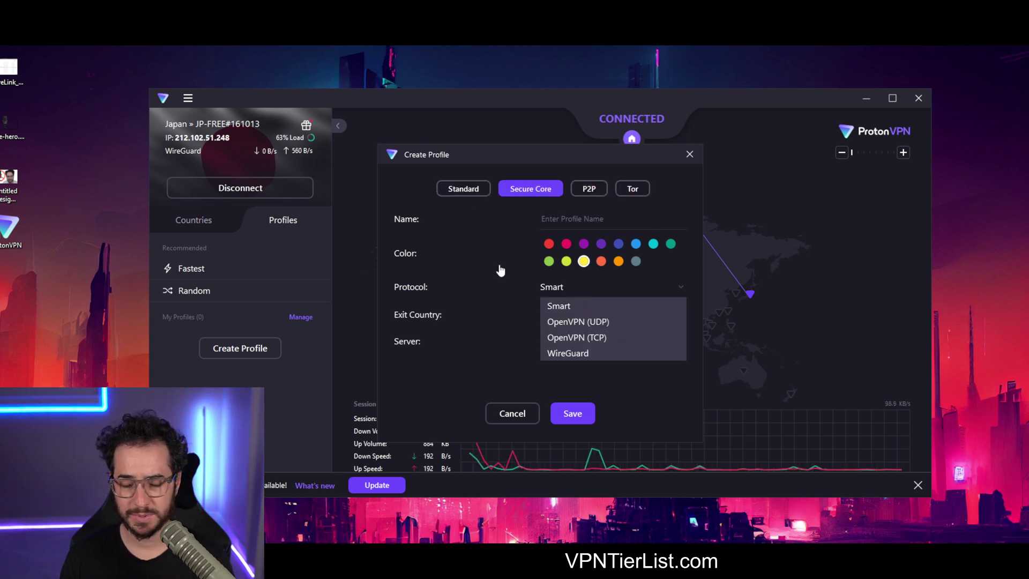
left_click(466, 188)
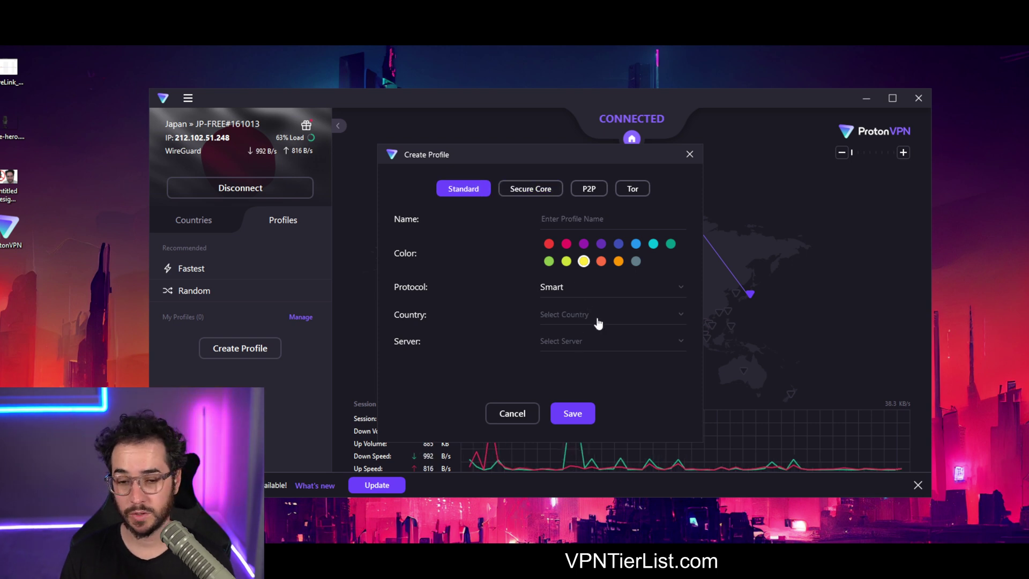
left_click(601, 296)
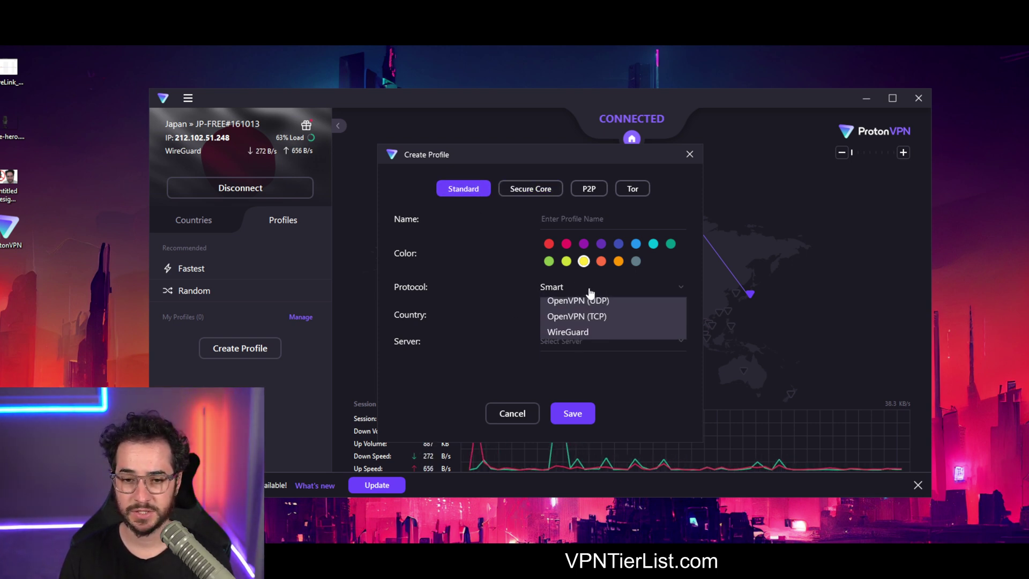
left_click(581, 352)
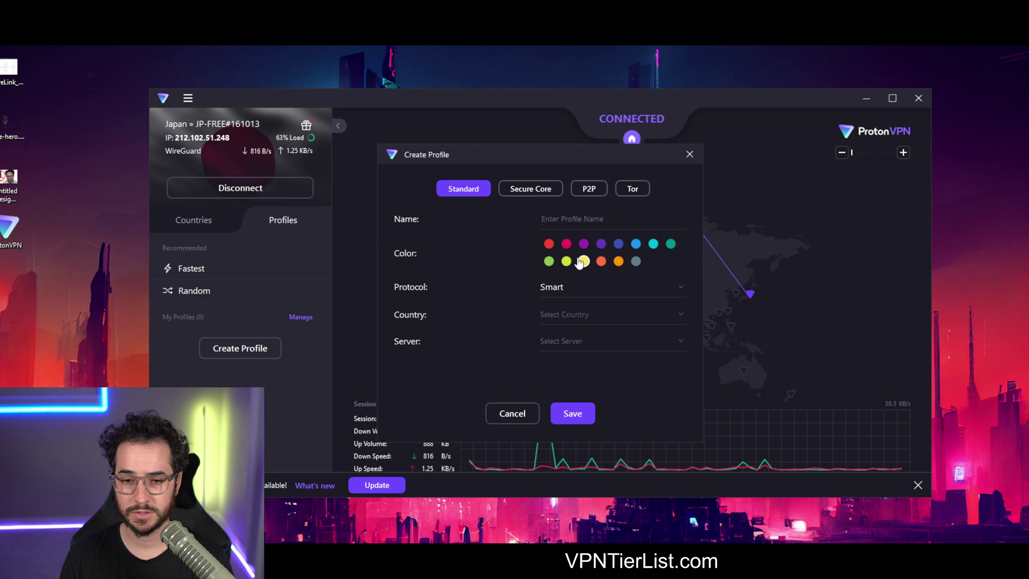
left_click(590, 288)
left_click(581, 352)
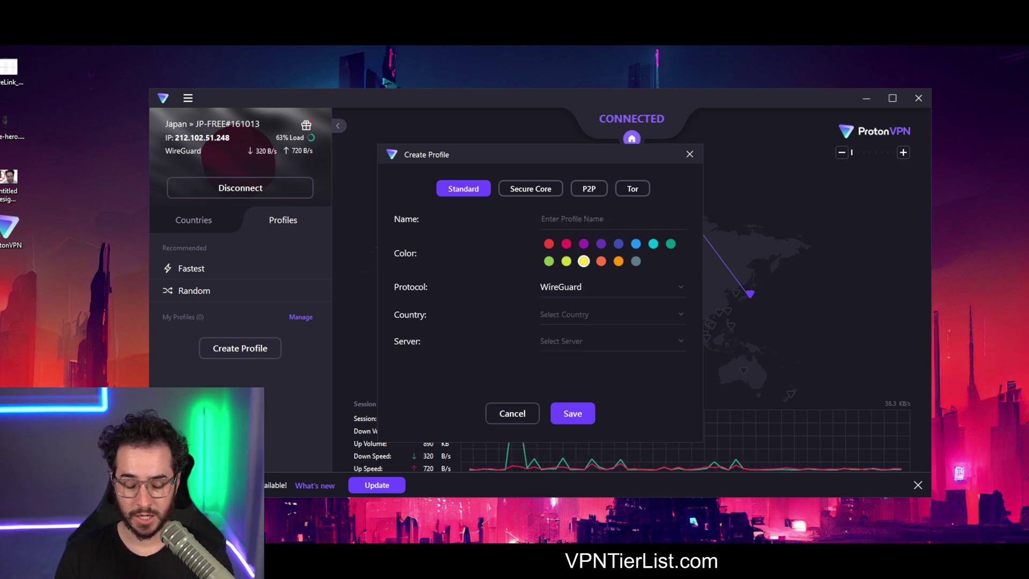
- Name the profile 'User Profile #1' with country United States and server Fastest
type("User Profile #1")
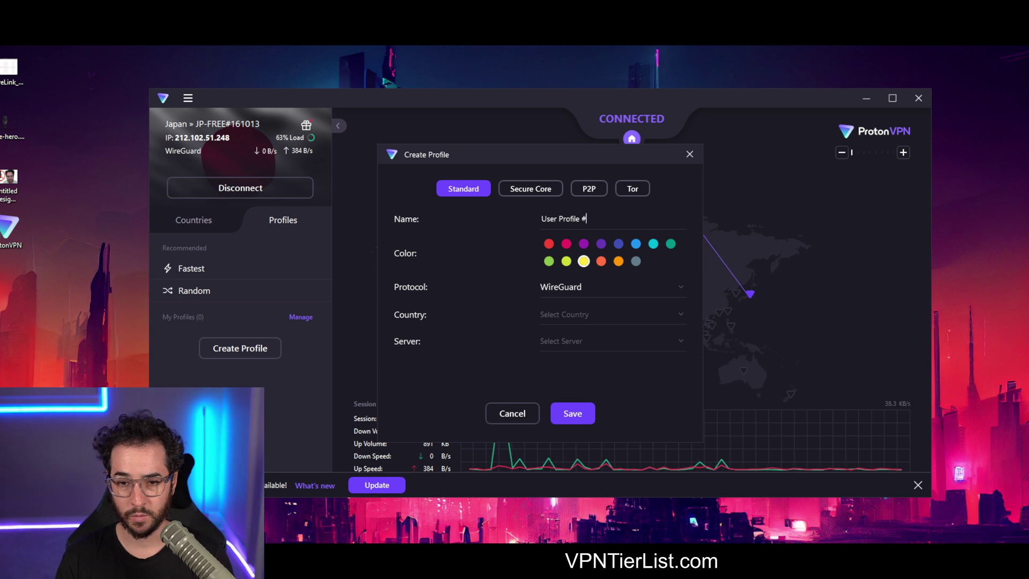
left_click(590, 316)
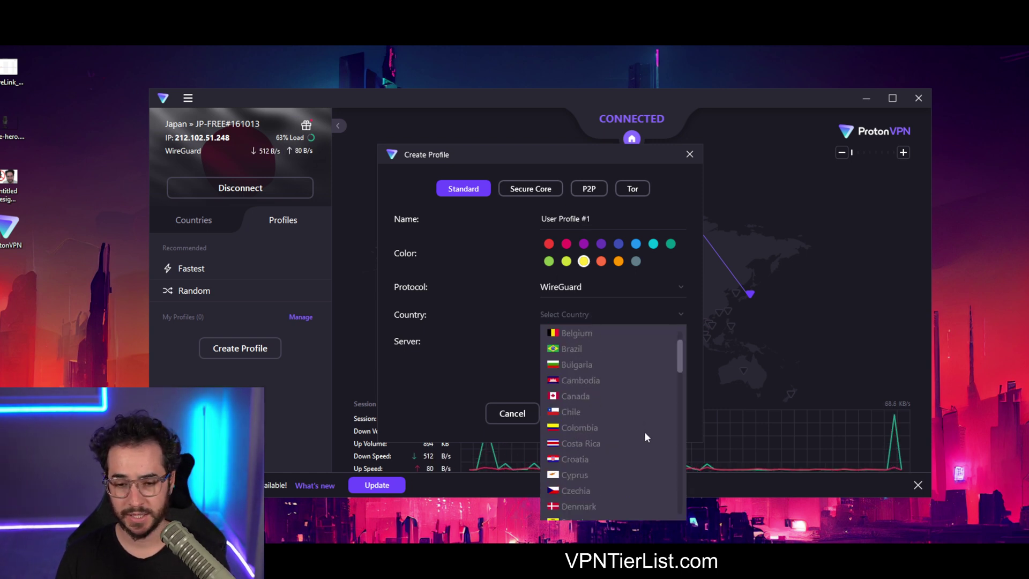
scroll(641, 426, "down", 3)
left_click_drag(679, 381, 695, 523)
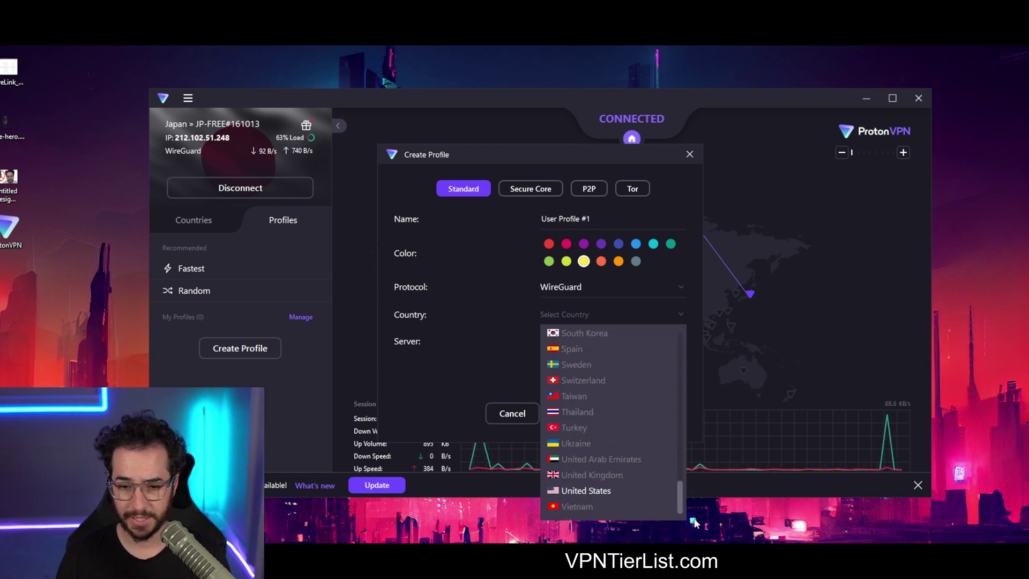
left_click(600, 491)
left_click(604, 347)
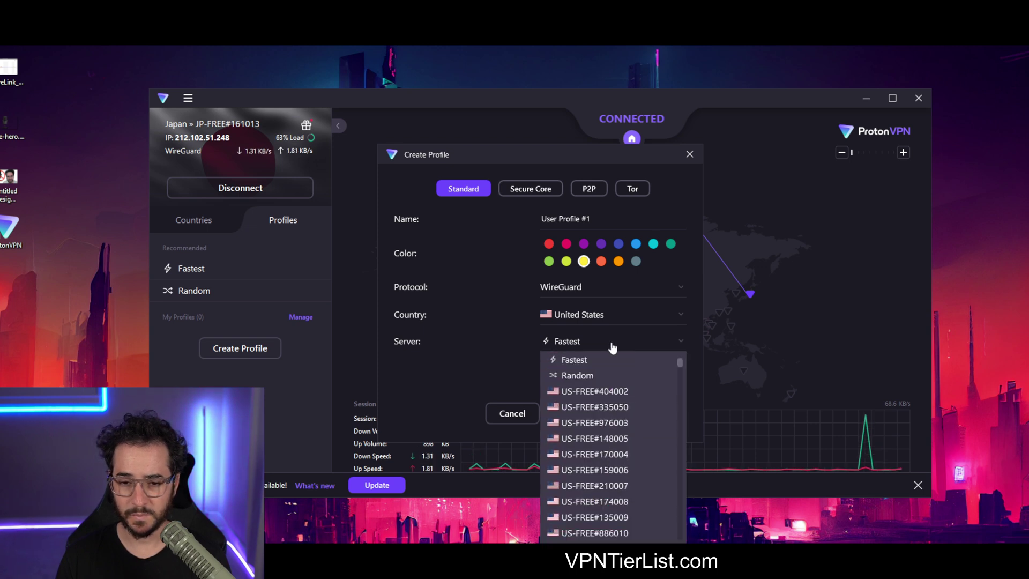
left_click(487, 333)
- Save the profile and connect using User Profile #1 from the Profiles list
left_click(582, 420)
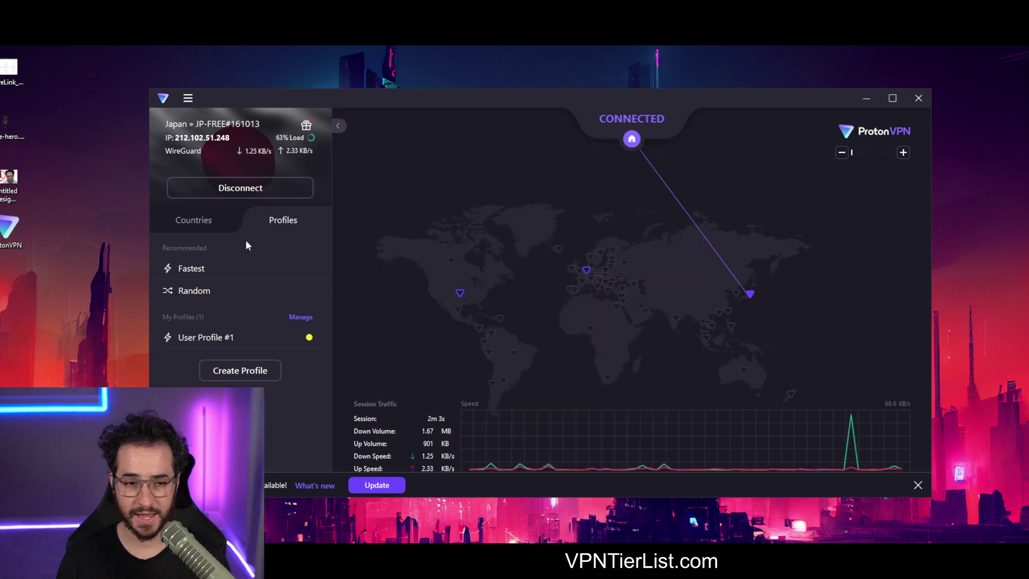
left_click(195, 223)
left_click(282, 221)
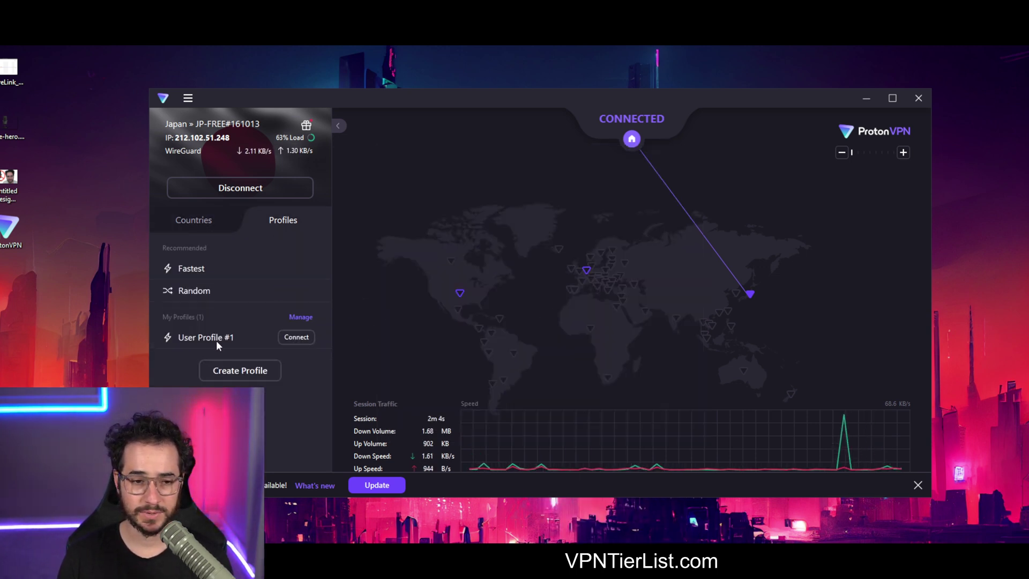
left_click(297, 337)
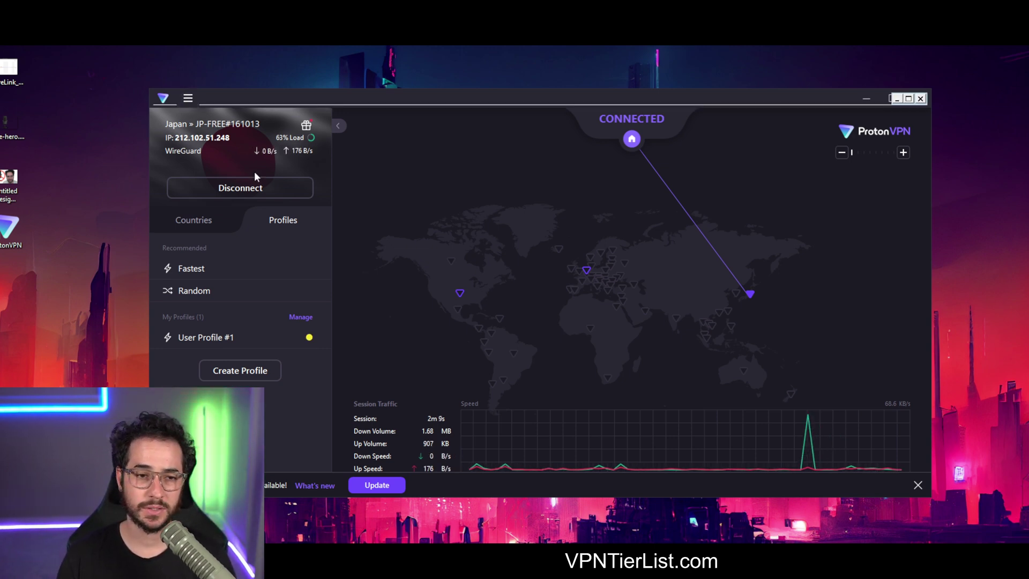
- Open profile management, then close the editor and manager without changes
left_click(300, 317)
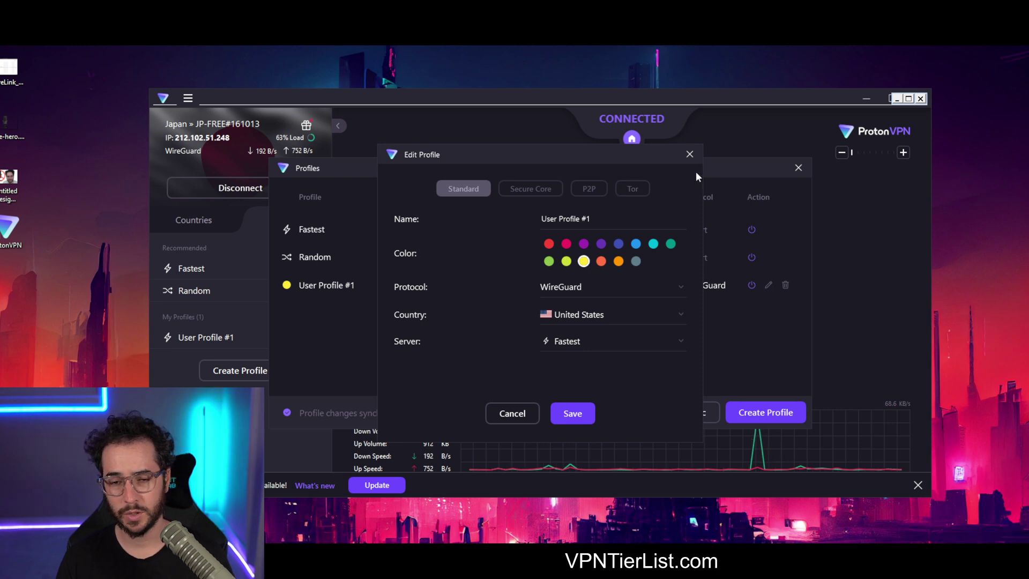
left_click(691, 155)
left_click(798, 168)
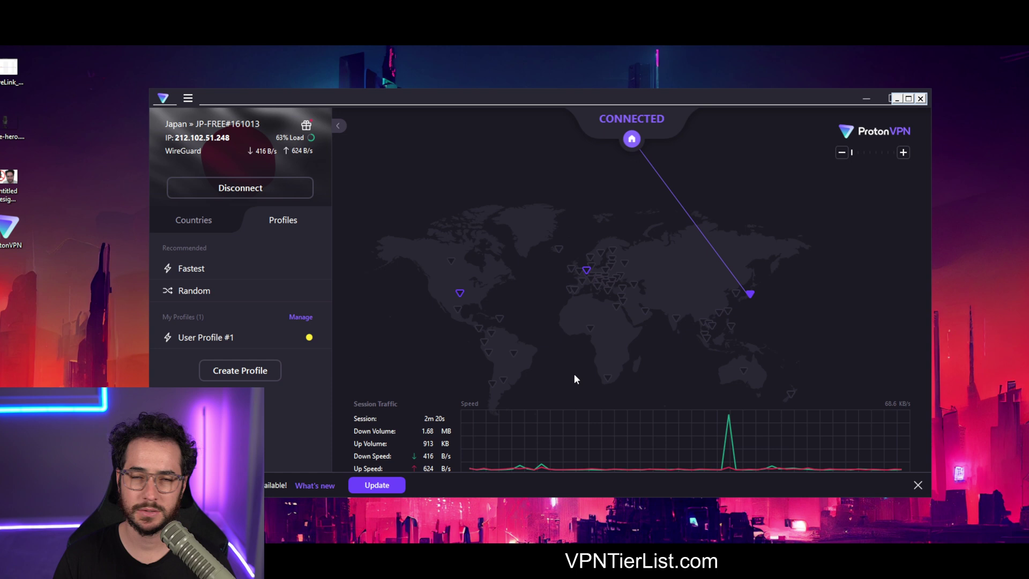
- Open Settings from the main menu and switch off connecting on app start
left_click(186, 102)
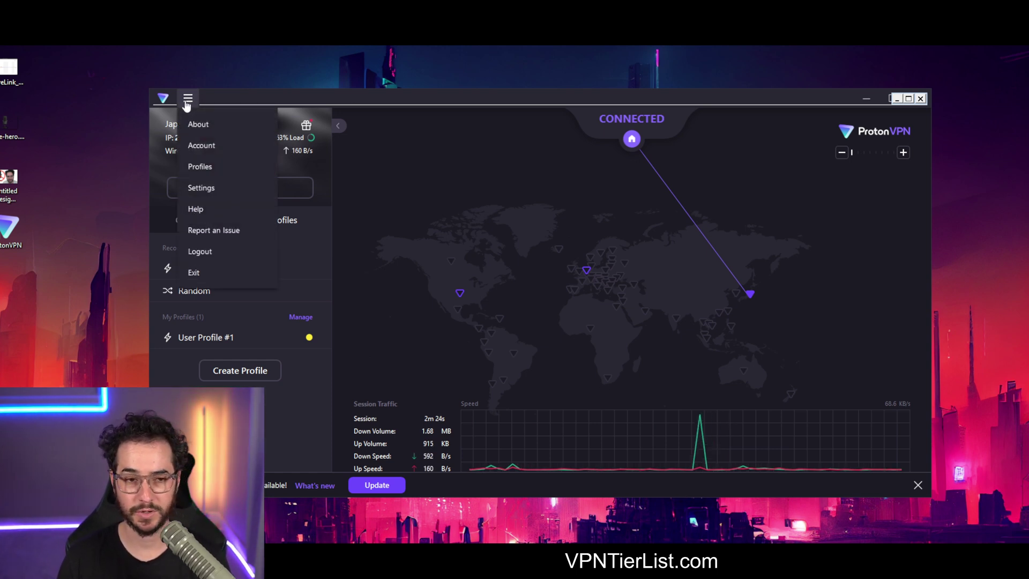
left_click(228, 187)
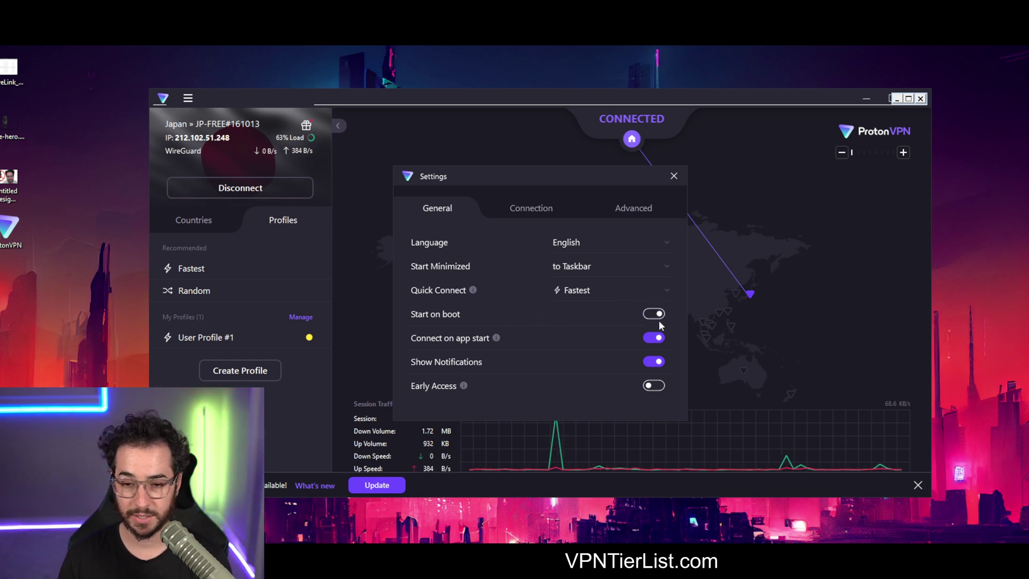
left_click(656, 337)
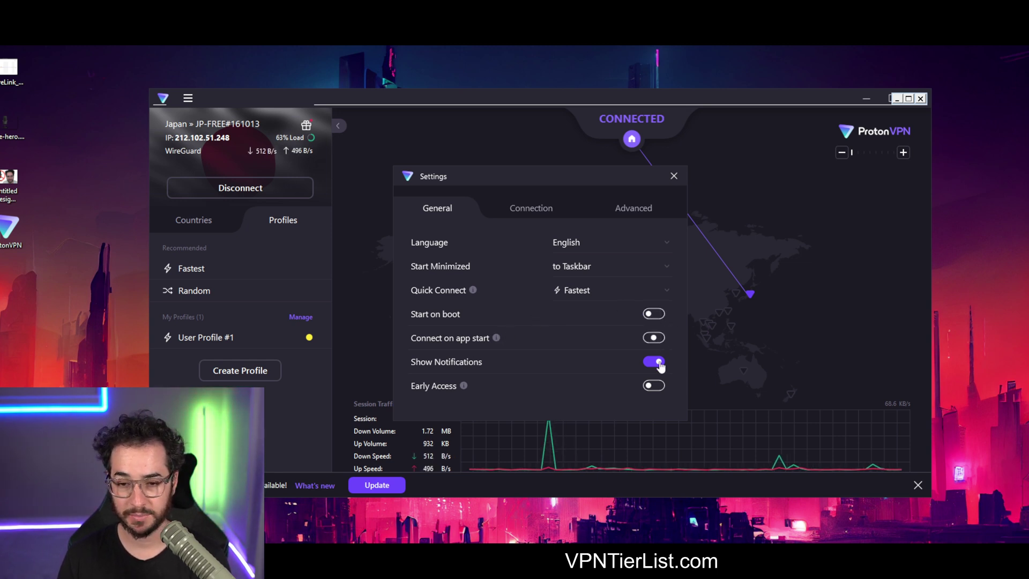
- Keep Quick Connect on Fastest and Start minimized to the taskbar
left_click(587, 291)
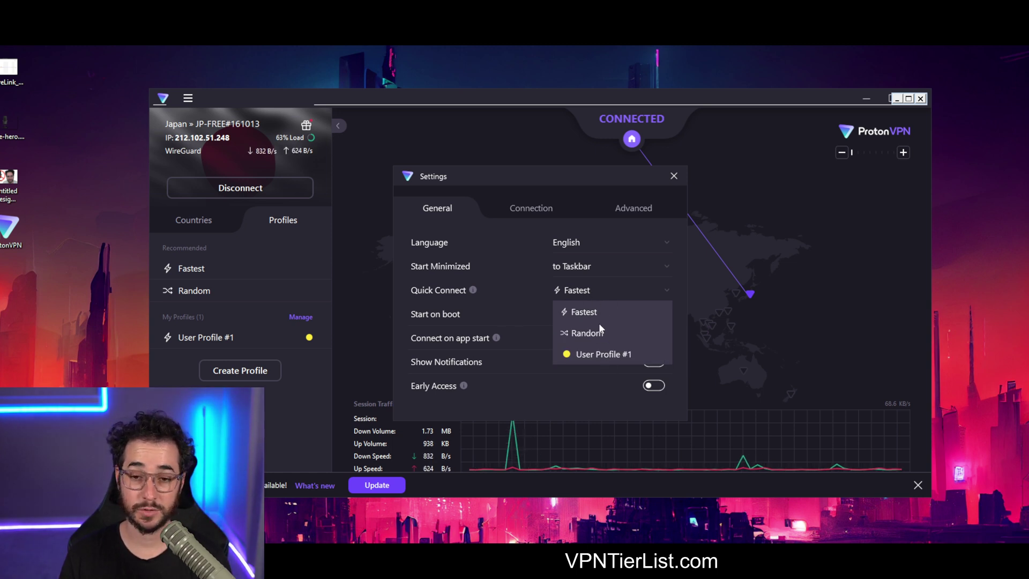
left_click(511, 298)
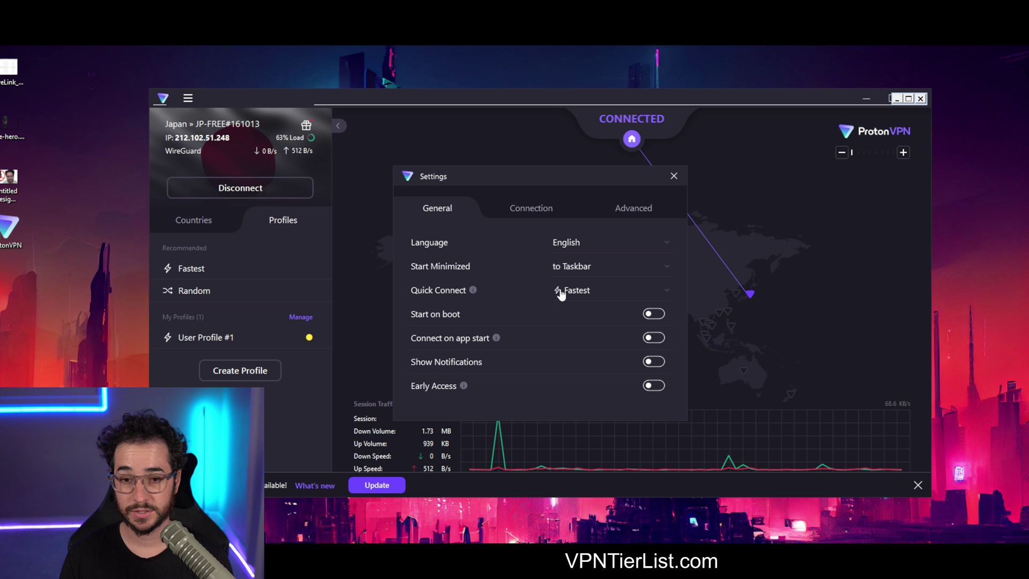
left_click(592, 266)
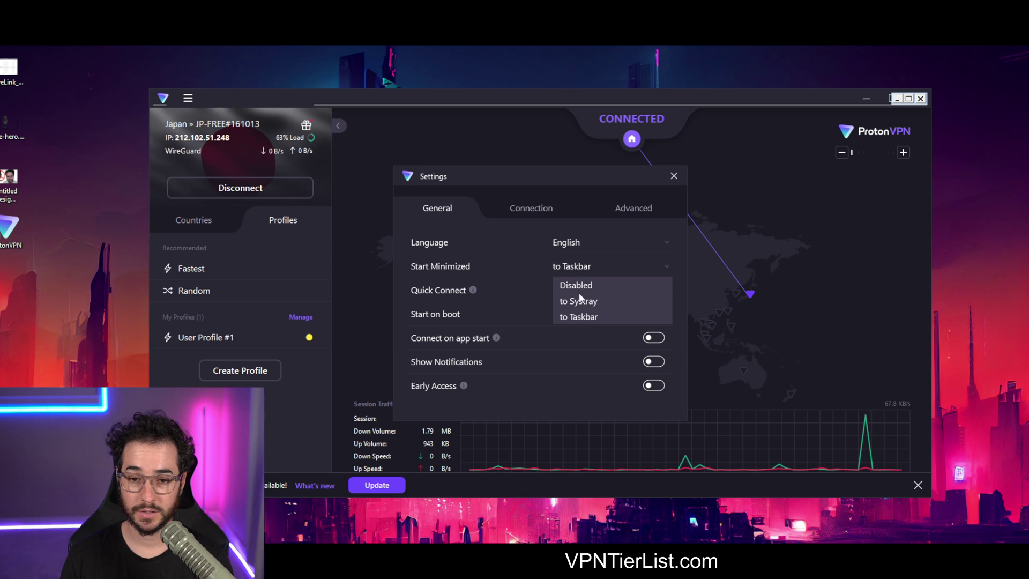
left_click(468, 264)
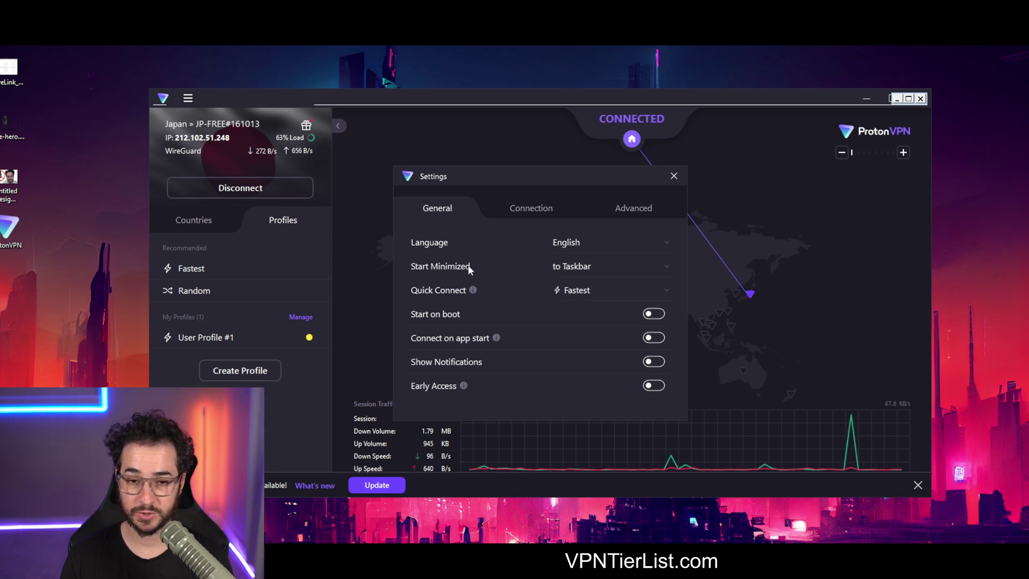
left_click(560, 241)
left_click(530, 206)
- Set the protocol to WireGuard, then try OpenVPN - UDP and review the protocol list
left_click(530, 206)
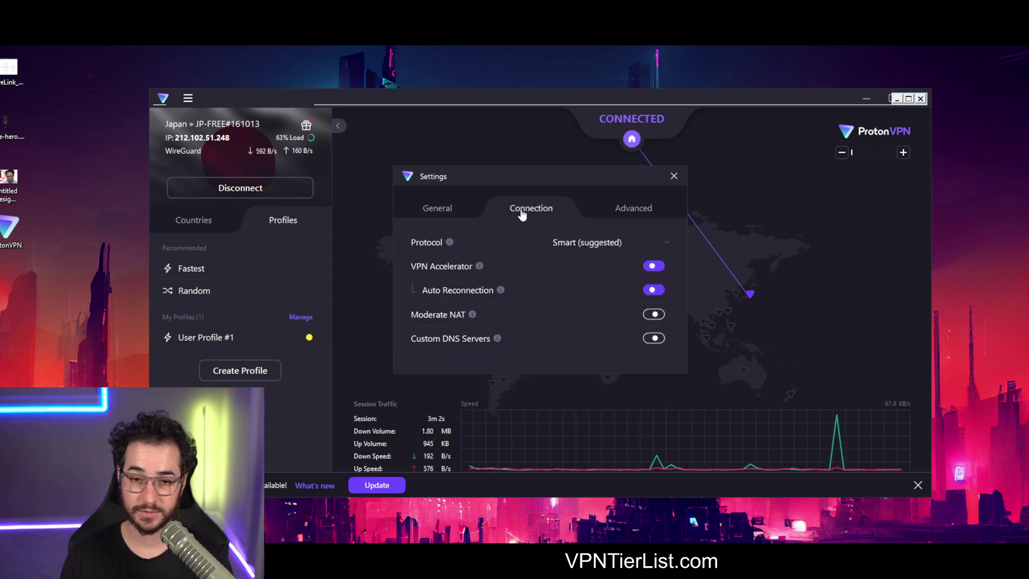
left_click(604, 246)
left_click(587, 279)
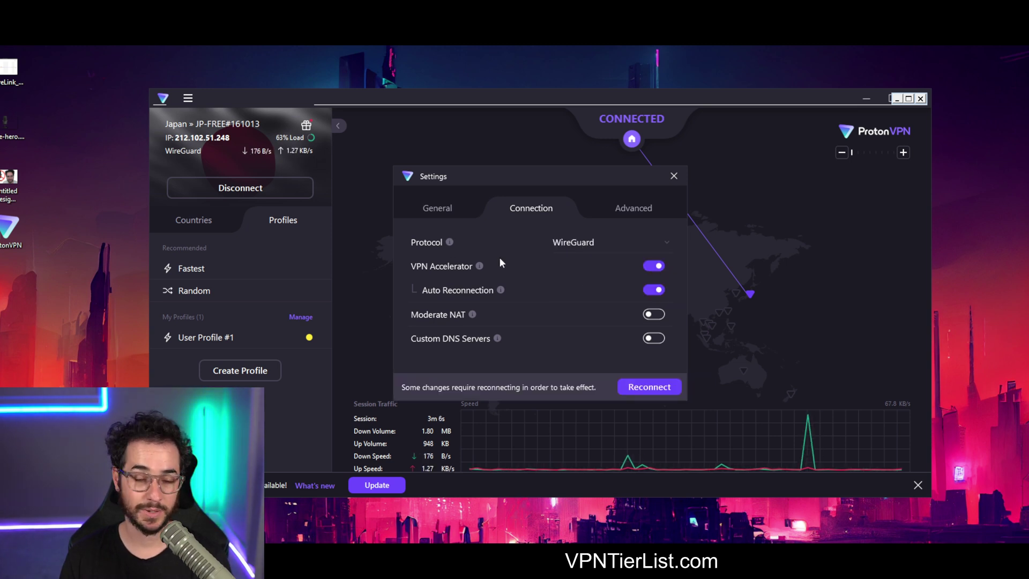
left_click(589, 244)
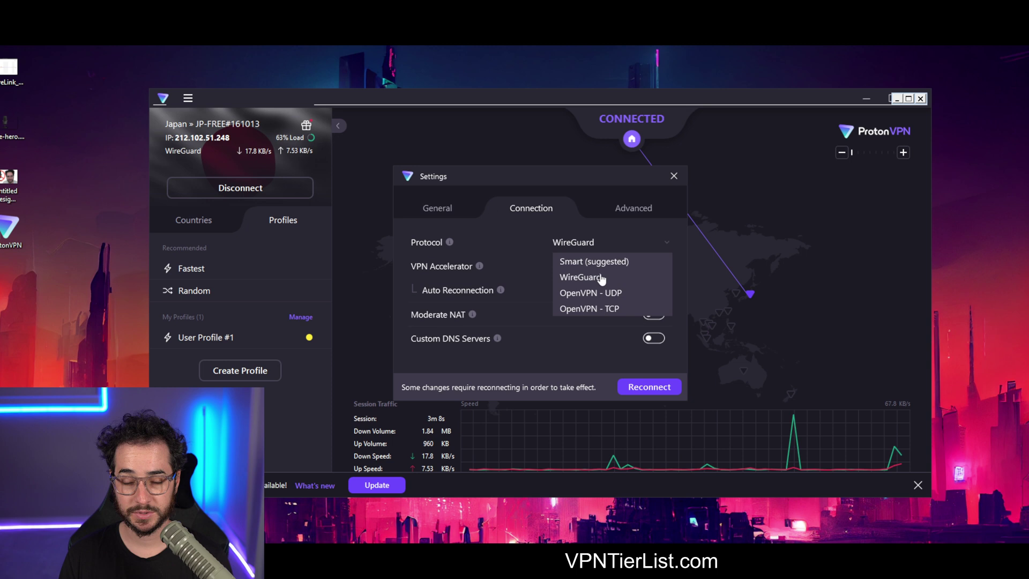
left_click(604, 294)
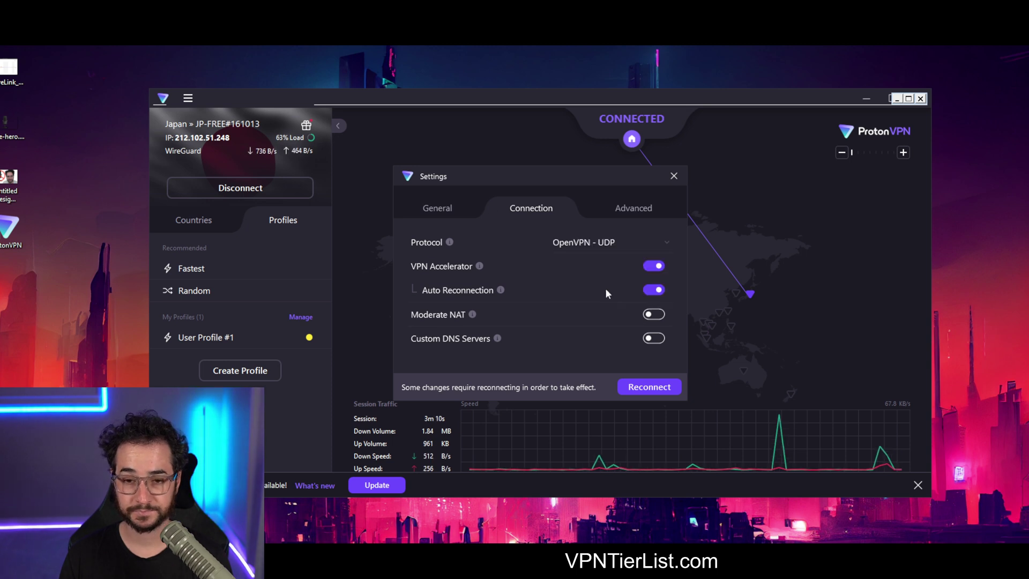
left_click(612, 249)
left_click(612, 248)
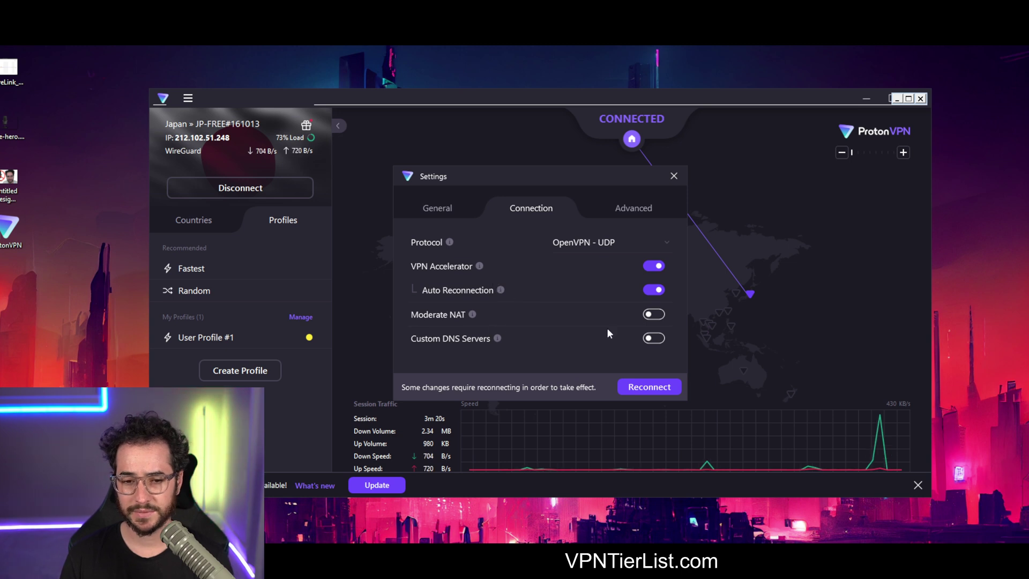
- Turn on Custom DNS Servers and set the protocol back to WireGuard
left_click(652, 338)
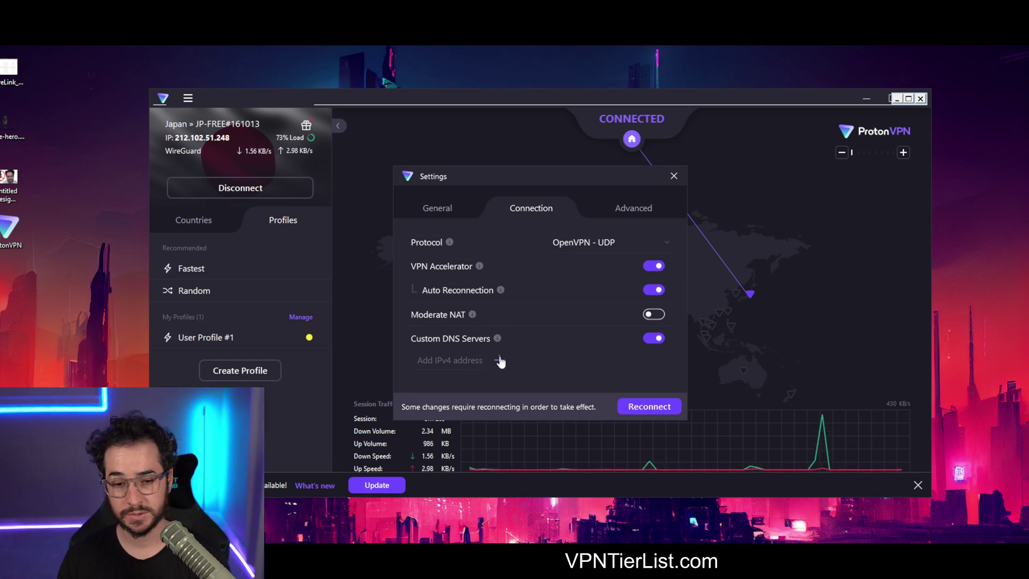
mouse_move(498, 343)
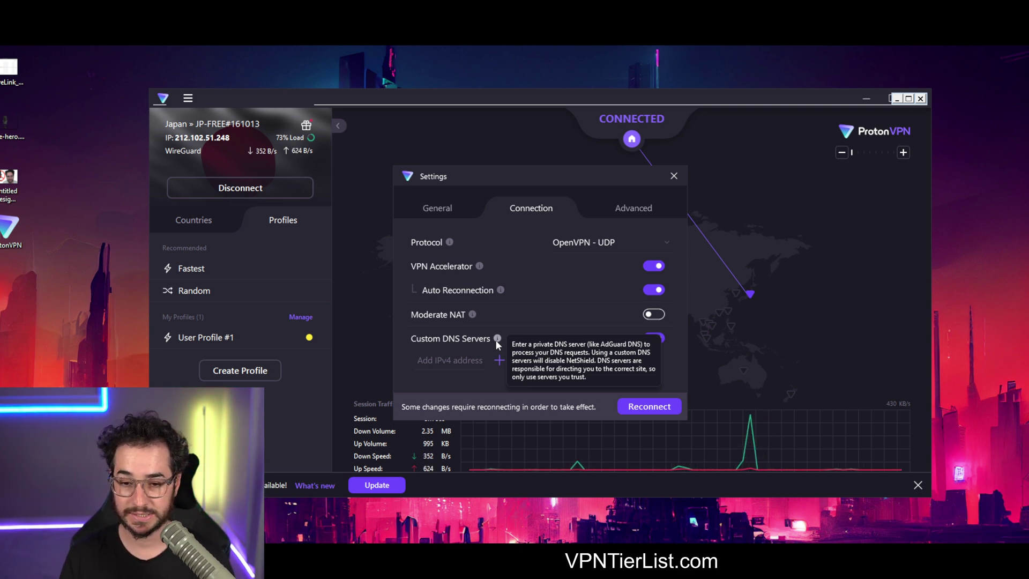
mouse_move(472, 313)
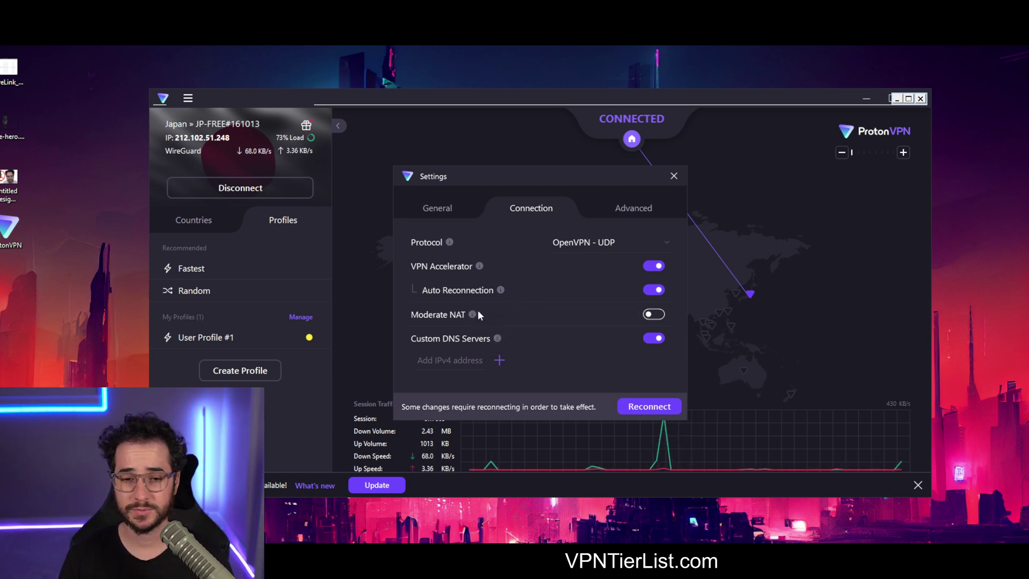
left_click(650, 245)
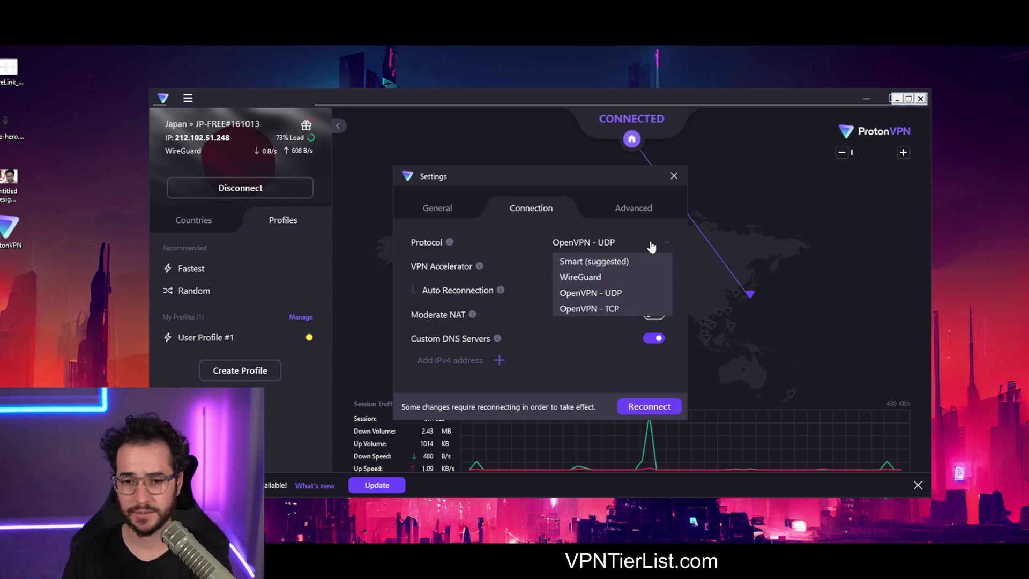
left_click(577, 277)
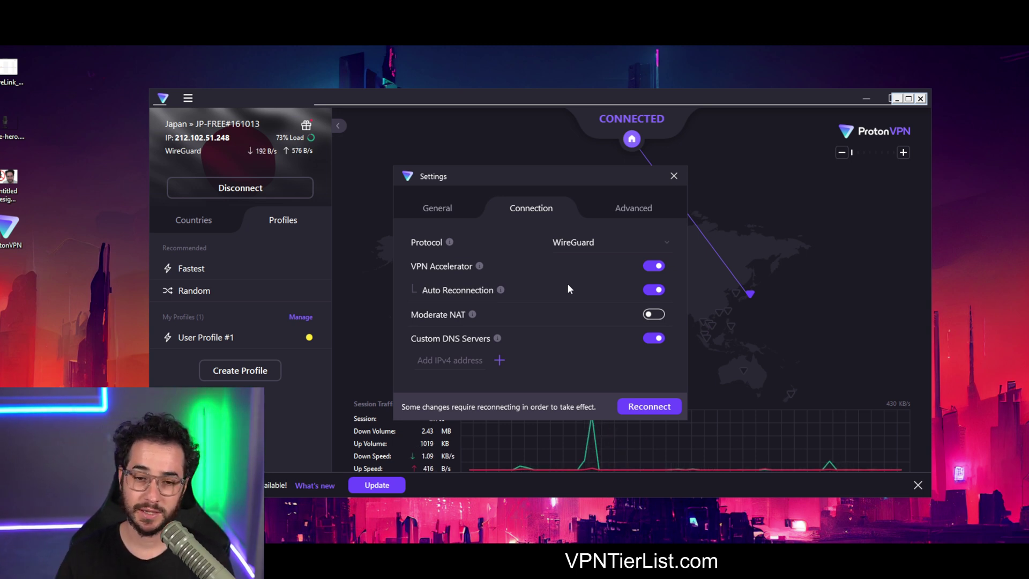
- On the Advanced tab, try enabling Port Forwarding and dismiss the upgrade prompt
left_click(645, 211)
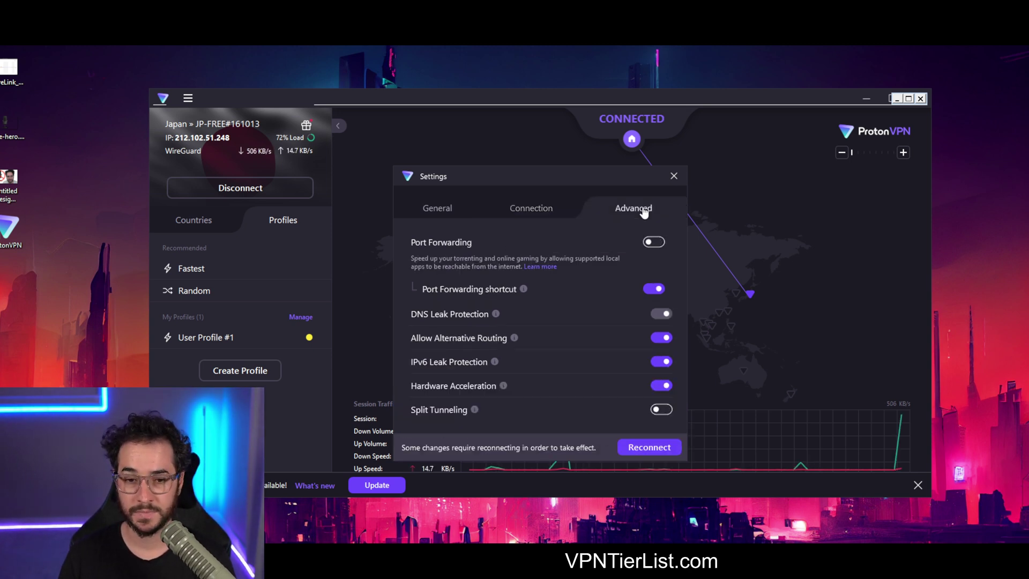
left_click(655, 241)
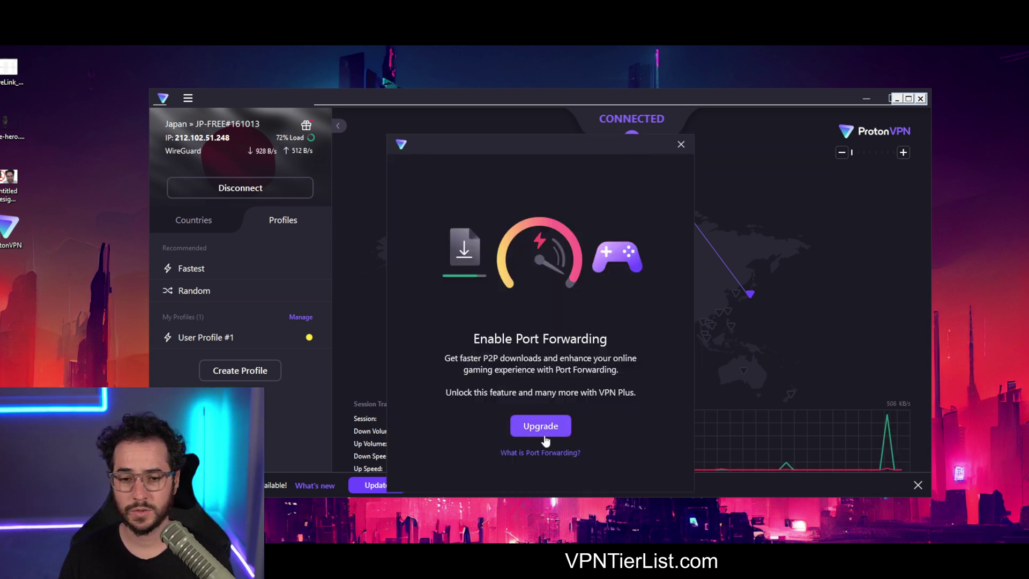
left_click(687, 146)
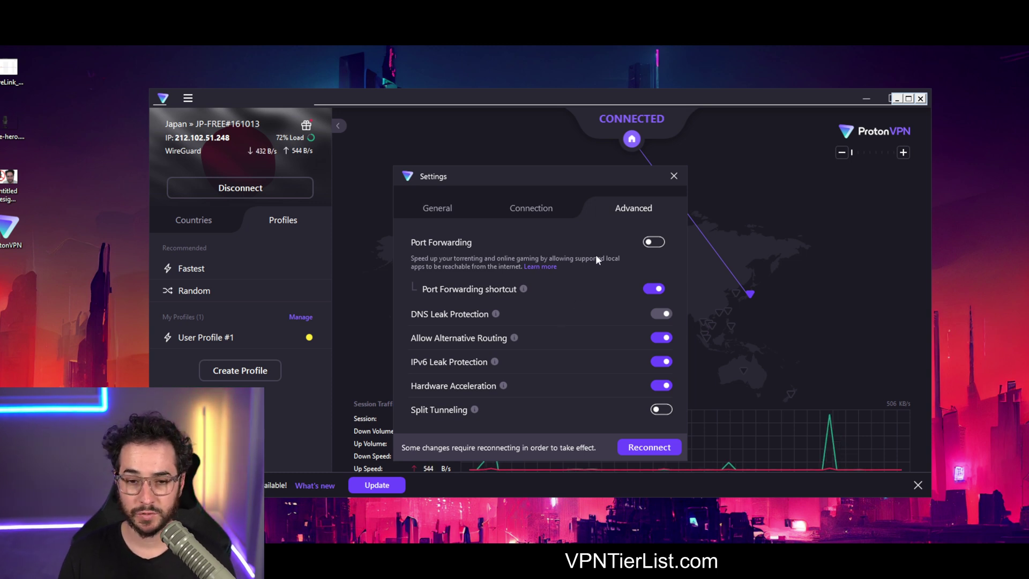
mouse_move(523, 289)
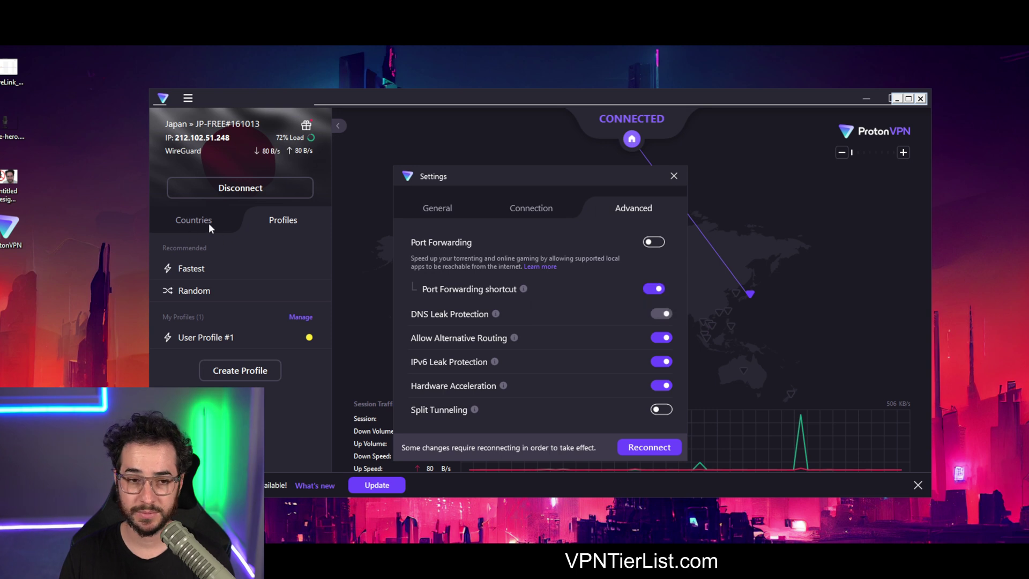
- Close Settings, preview the Port Forwarding panel from the Countries list, then reopen Settings
left_click(673, 176)
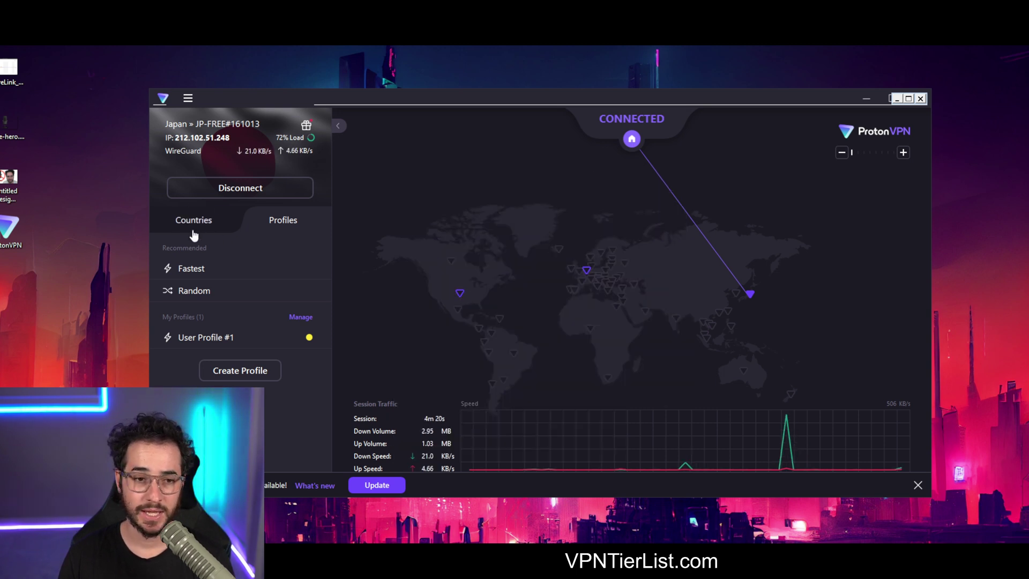
left_click(193, 232)
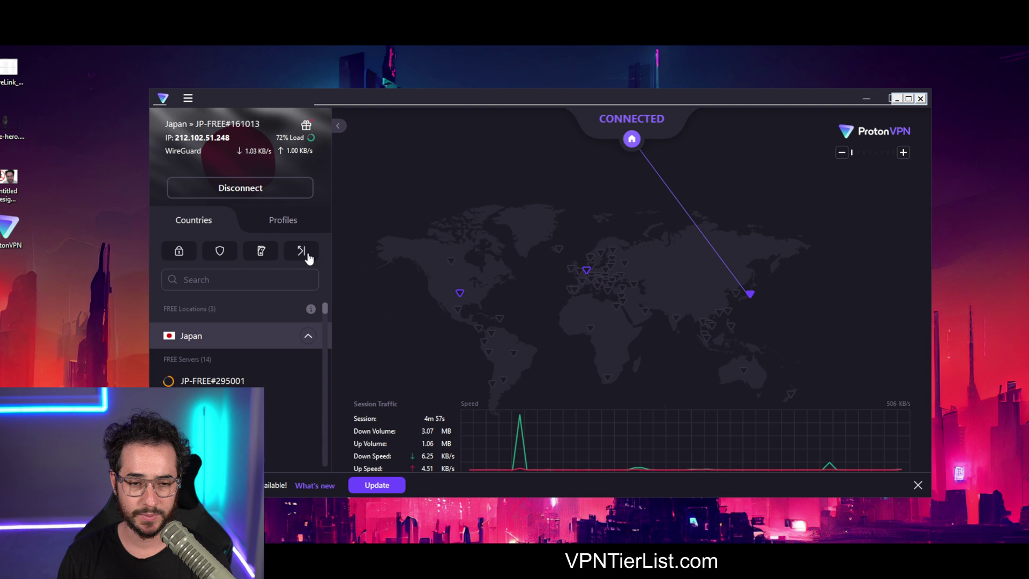
left_click(307, 255)
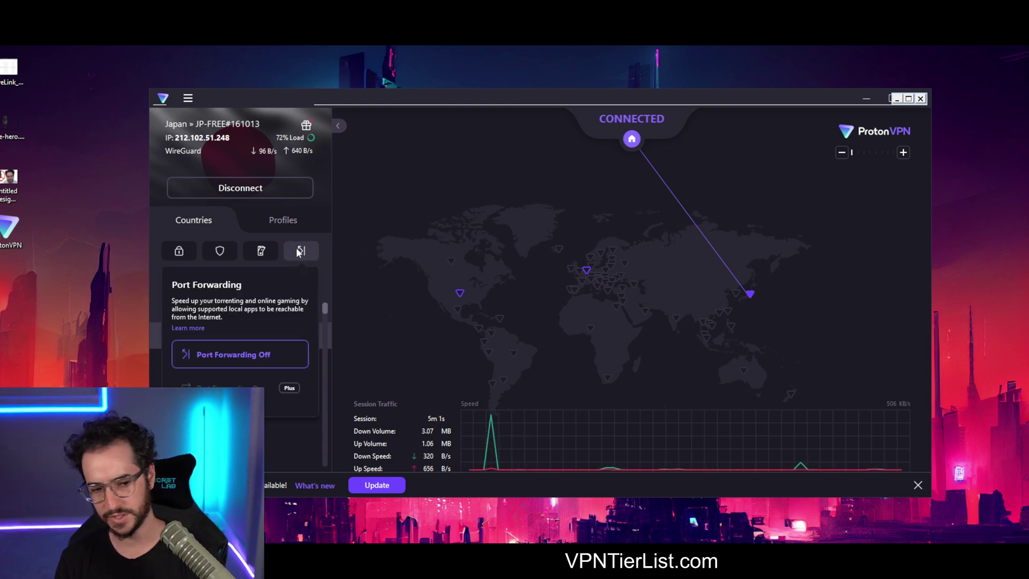
left_click(279, 234)
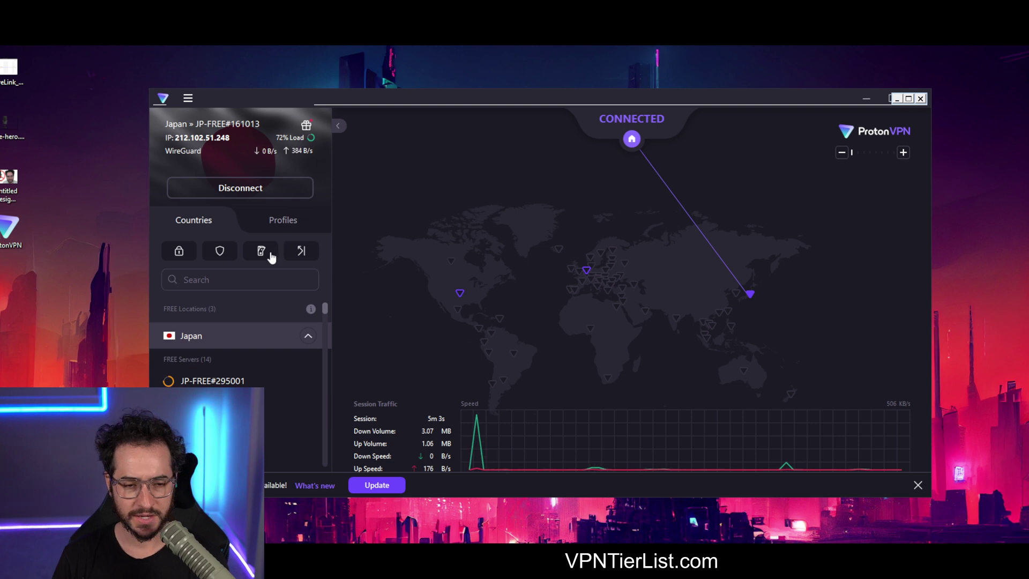
left_click(188, 98)
- Cycle through the Connection, Advanced and General settings tabs, then close Settings
left_click(208, 185)
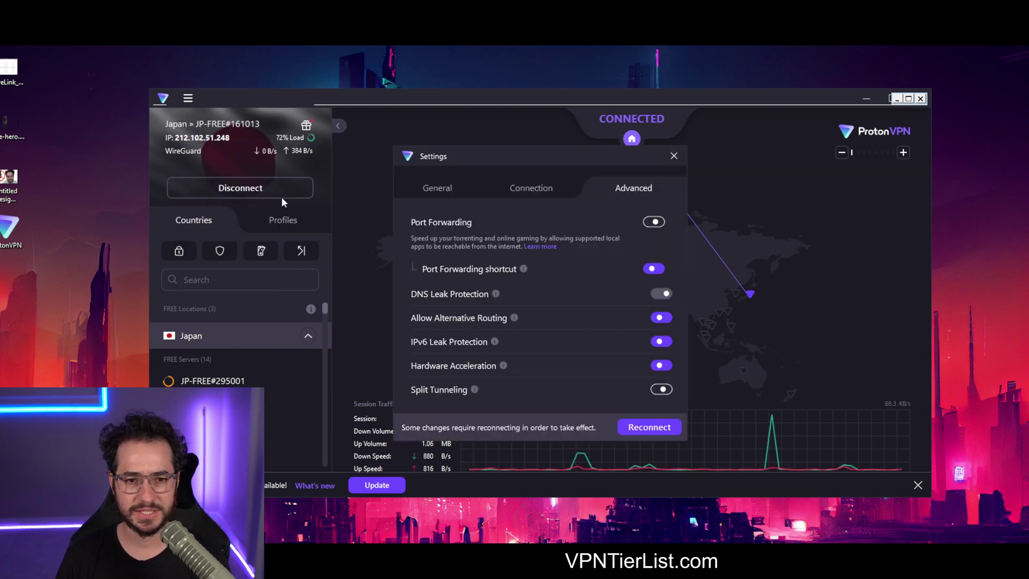
left_click(571, 193)
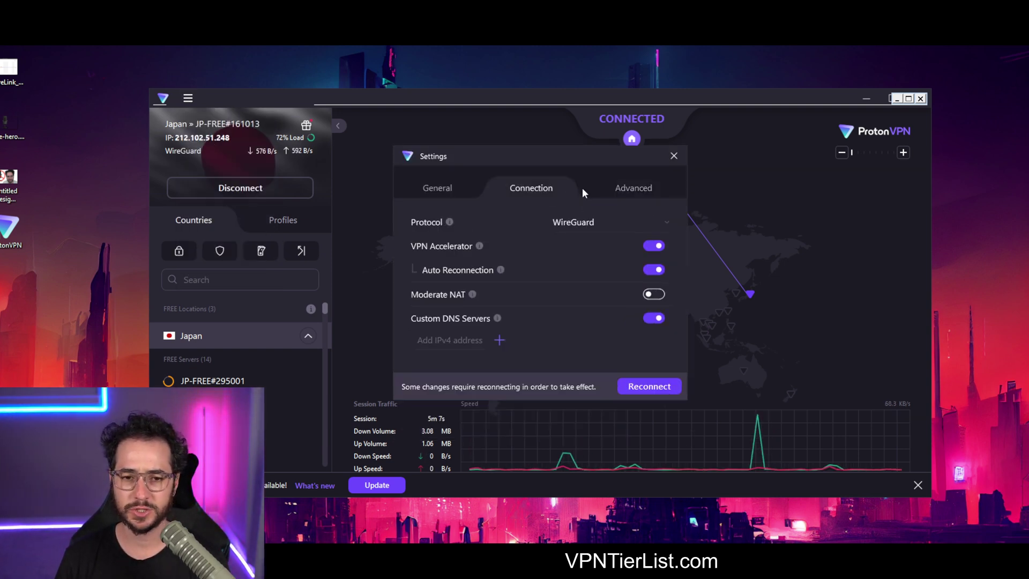
left_click(621, 191)
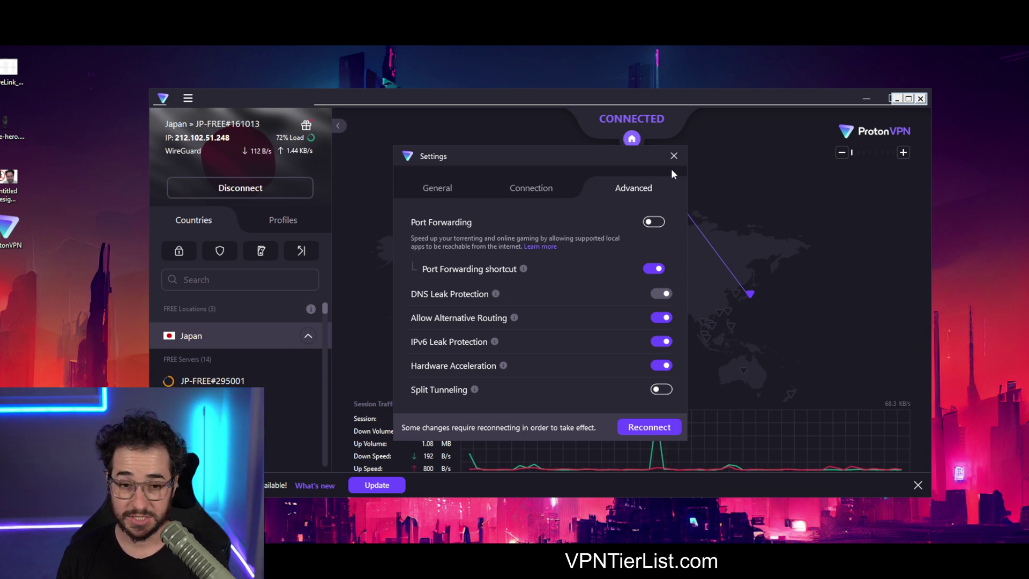
left_click(541, 186)
left_click(476, 184)
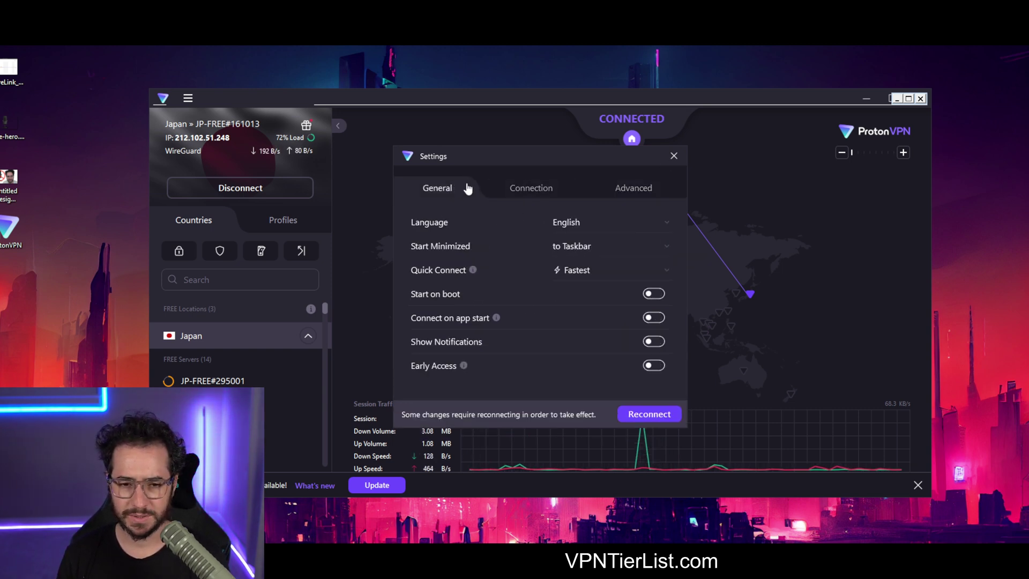
left_click(549, 189)
left_click(648, 189)
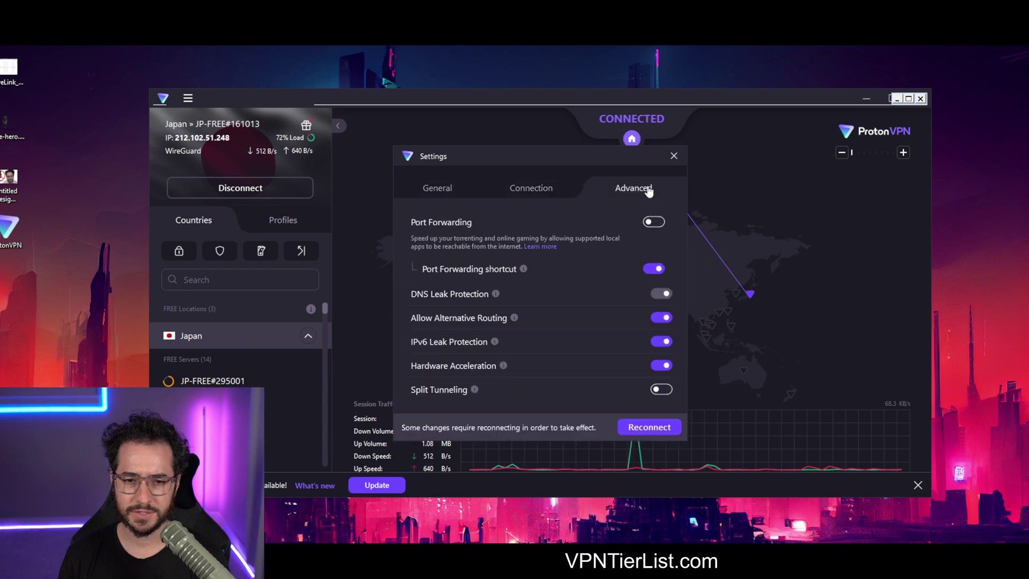
left_click(674, 156)
- Show the Kill Switch panel, then the NetShield panel with its ad and malware blocking options
left_click(261, 251)
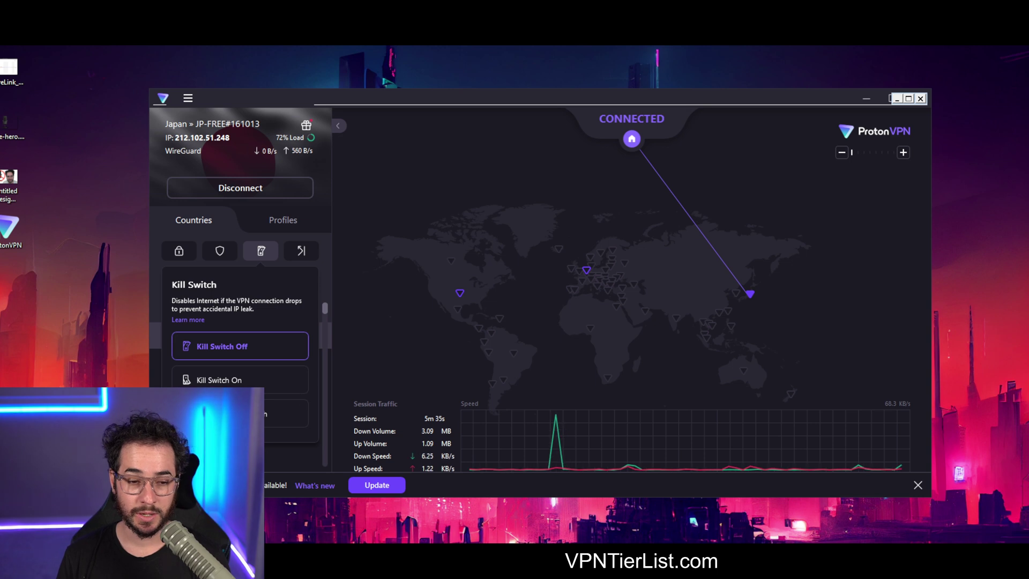
mouse_move(230, 255)
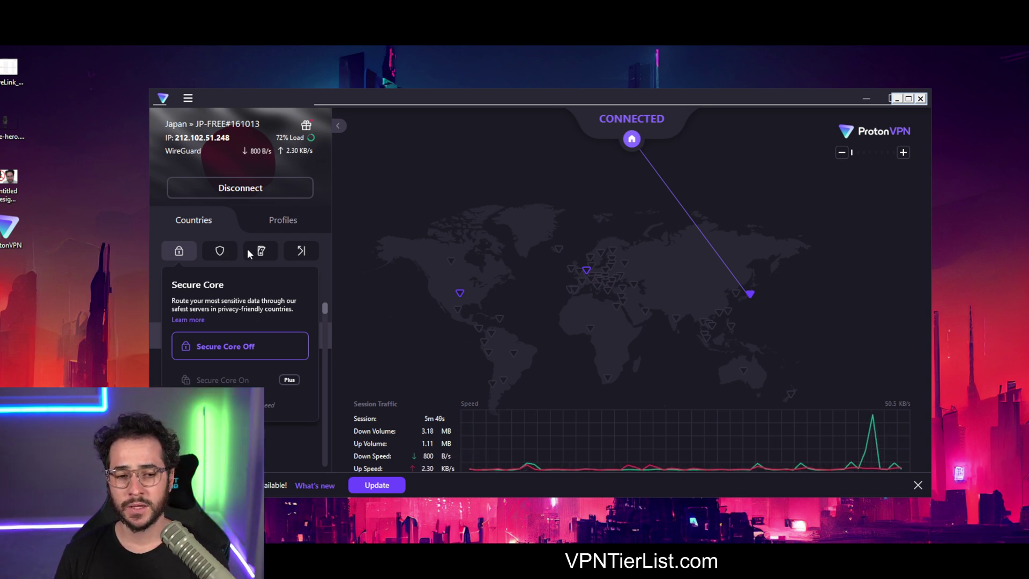
left_click(222, 250)
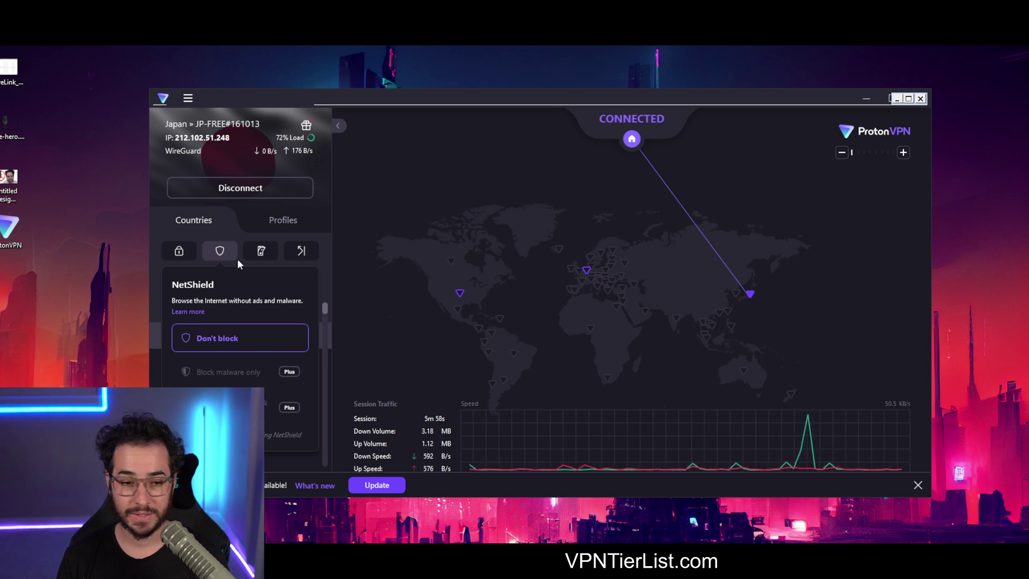
mouse_move(219, 250)
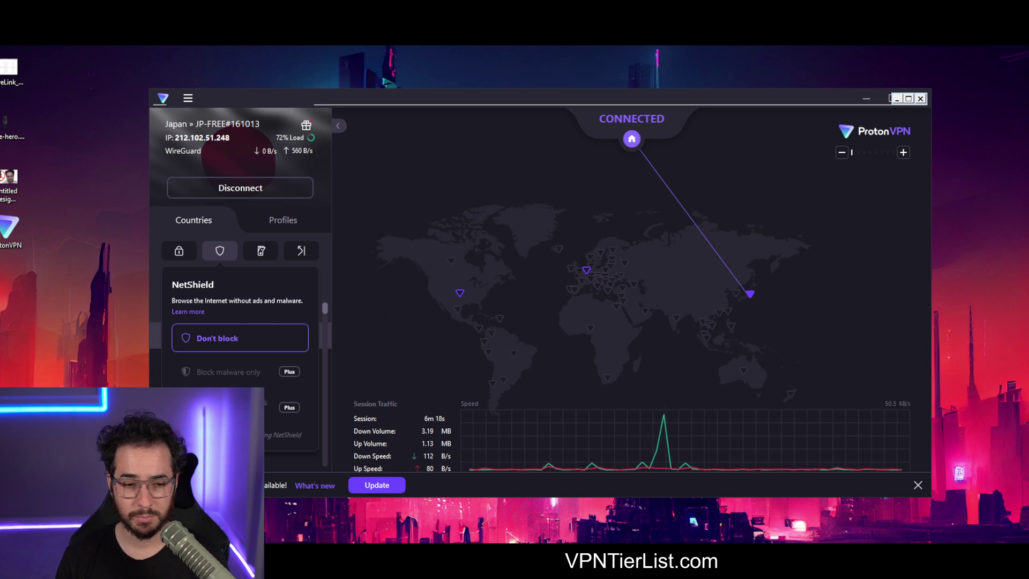
- Try the permanent kill switch but dismiss its prompt, leaving Kill Switch off
left_click(261, 250)
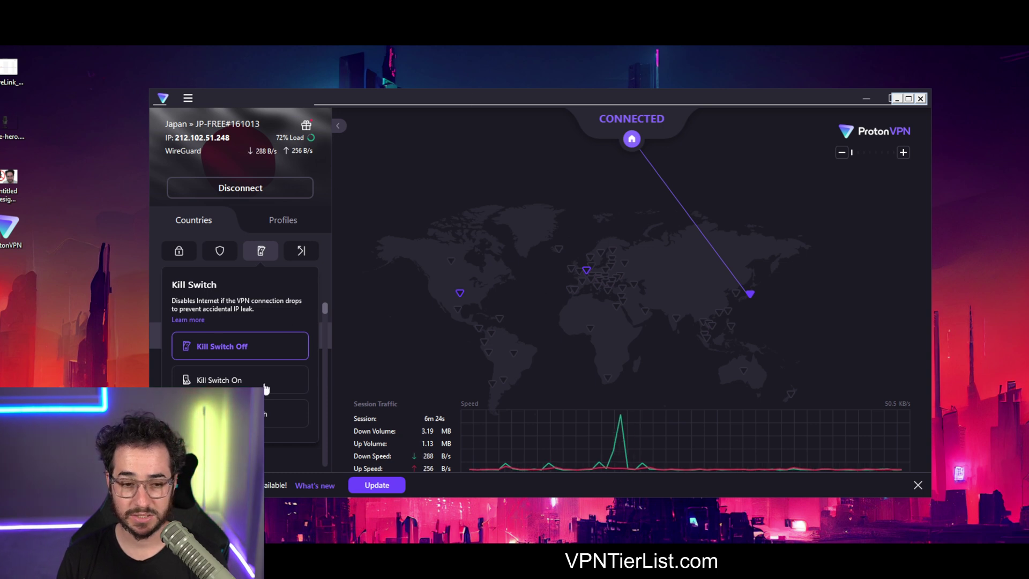
left_click(278, 413)
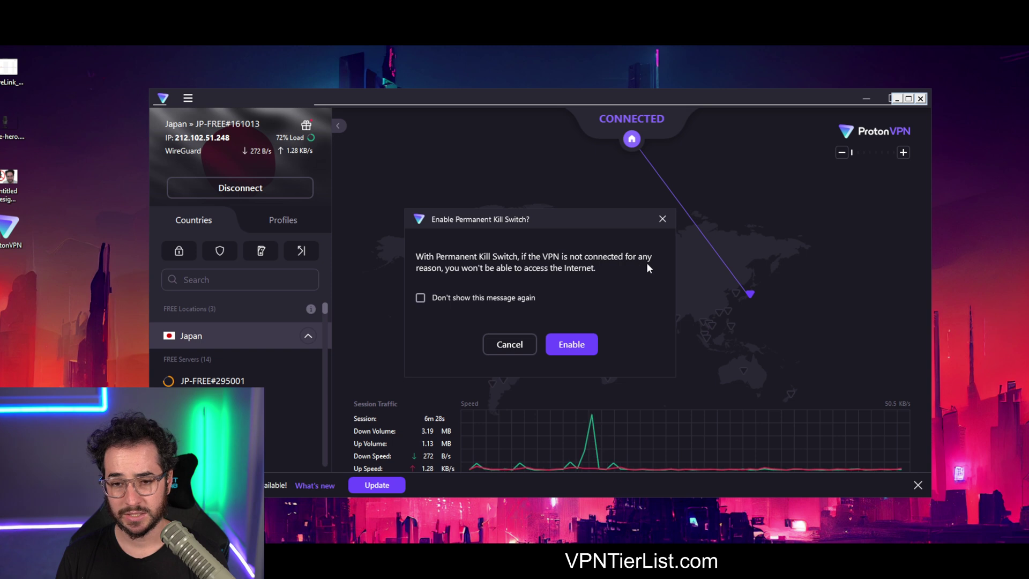
left_click(662, 219)
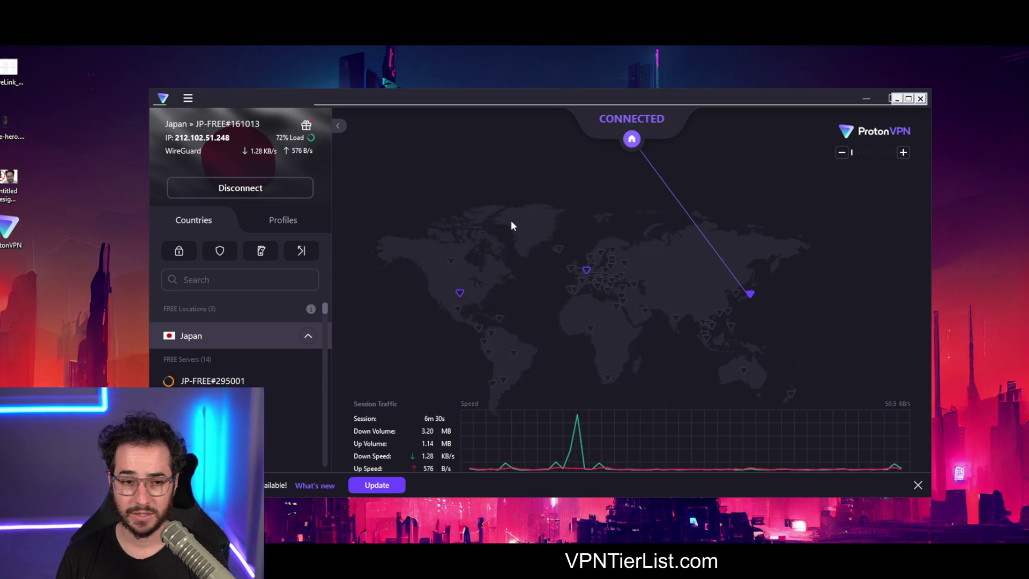
left_click(266, 253)
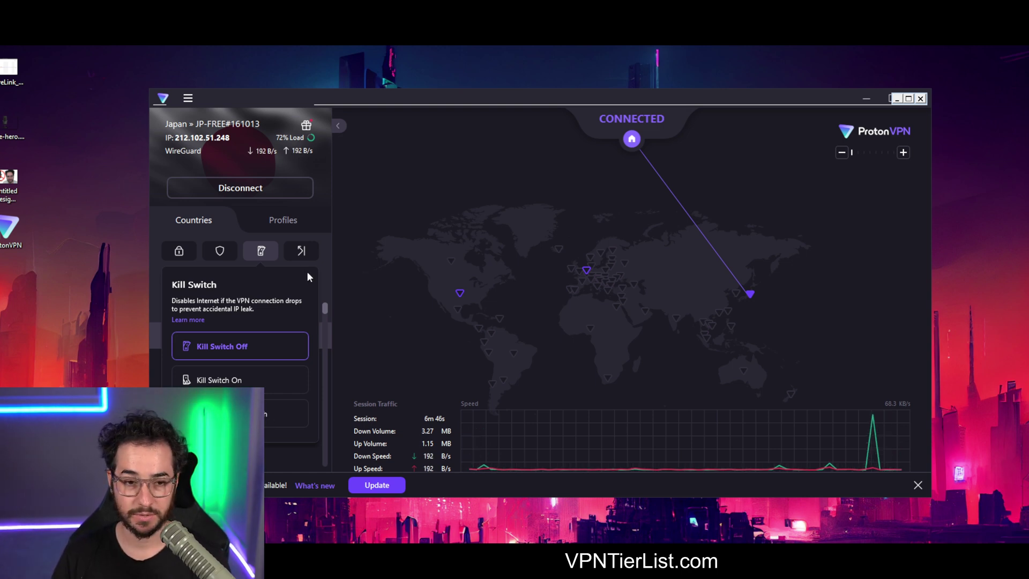
- Open Settings from the main menu, landing on the Advanced tab with Split Tunneling off
mouse_move(293, 257)
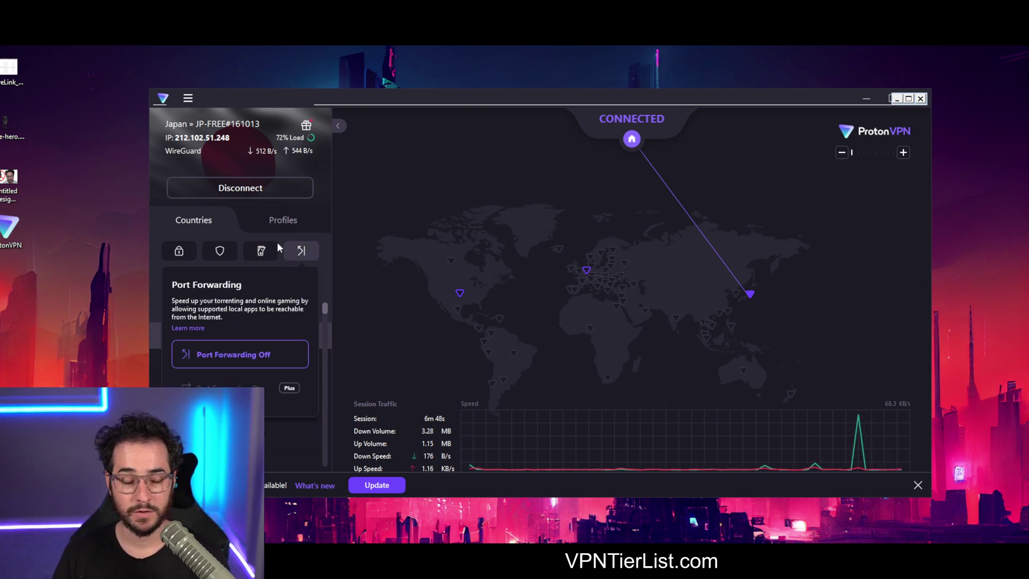
left_click(187, 98)
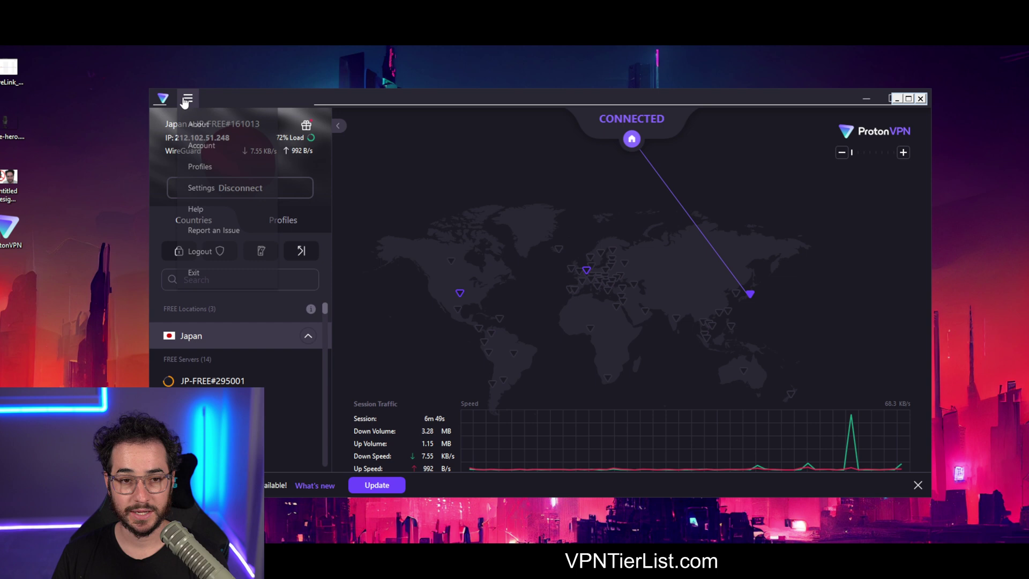
left_click(212, 187)
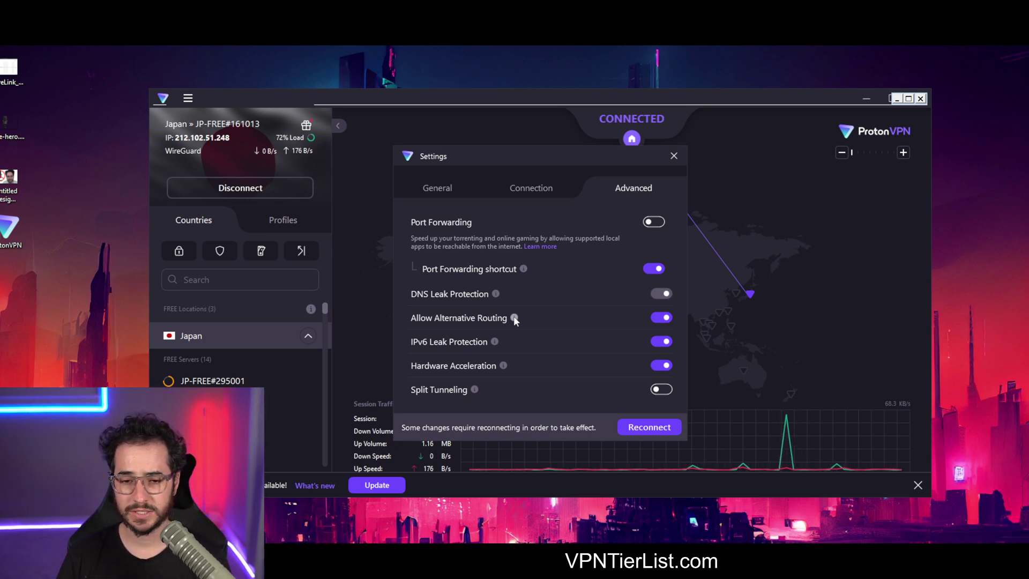
mouse_move(514, 318)
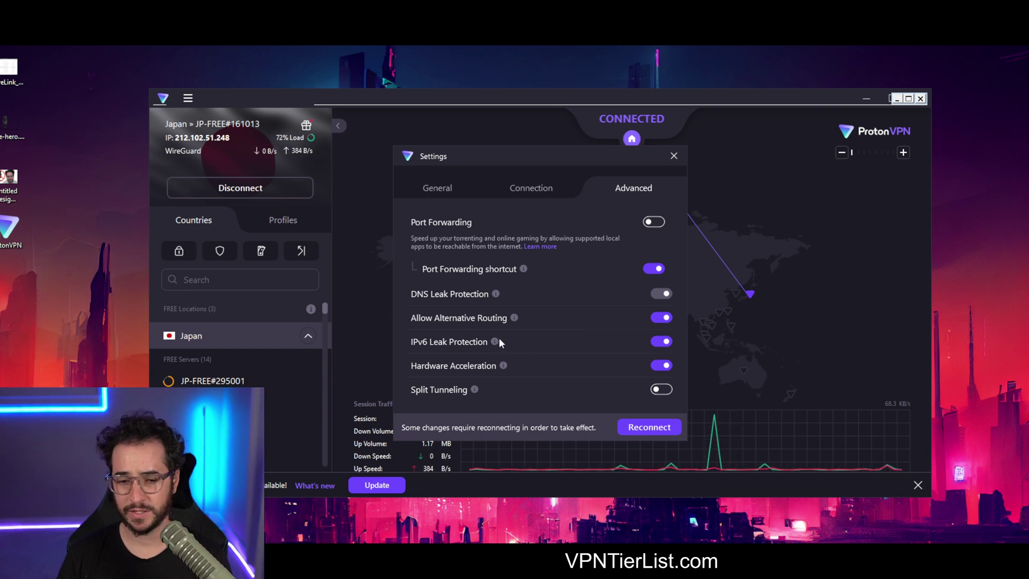
- Switch Split Tunneling on to exclude apps/IPs, and move the Settings window up to show all options
left_click(661, 389)
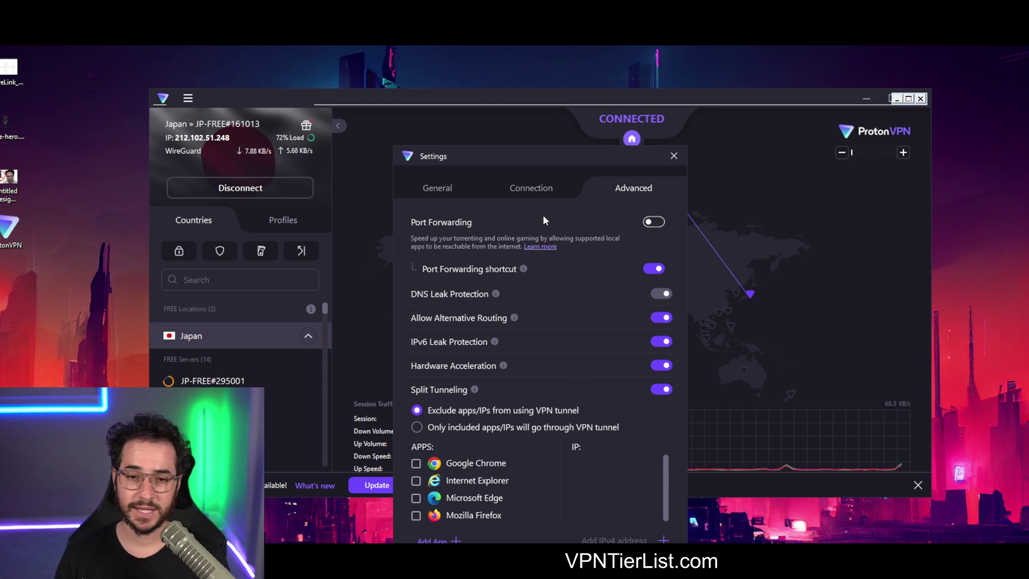
left_click_drag(555, 159, 557, 52)
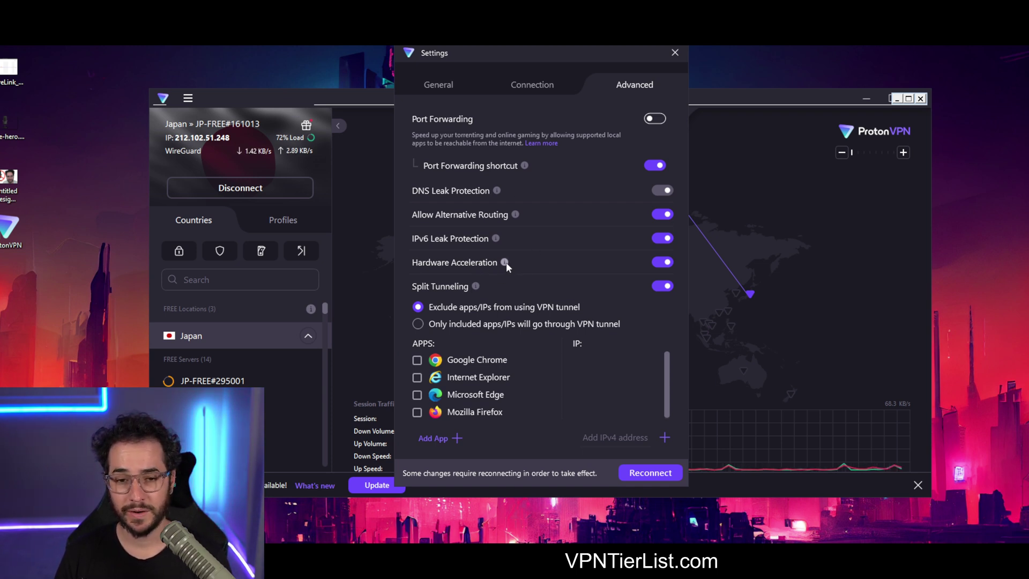
mouse_move(504, 262)
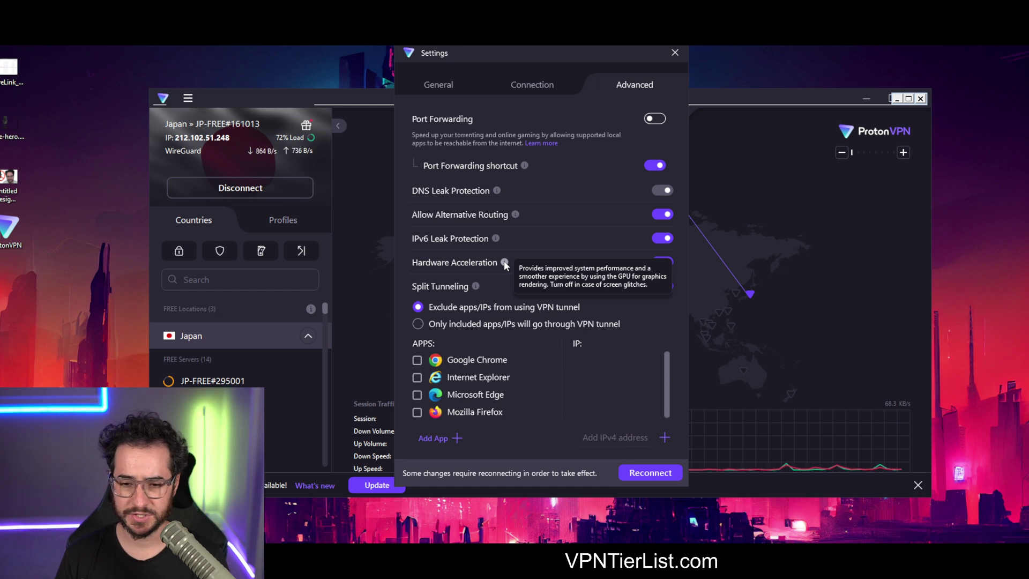
- Review the Connection, General, Connection and Advanced tabs, then close the Settings window
left_click(550, 86)
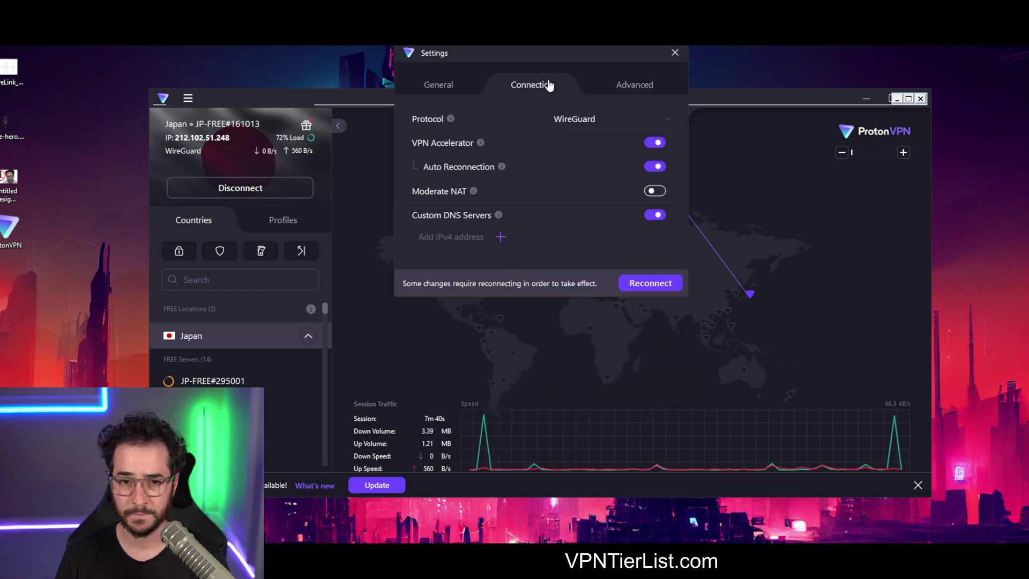
left_click(432, 84)
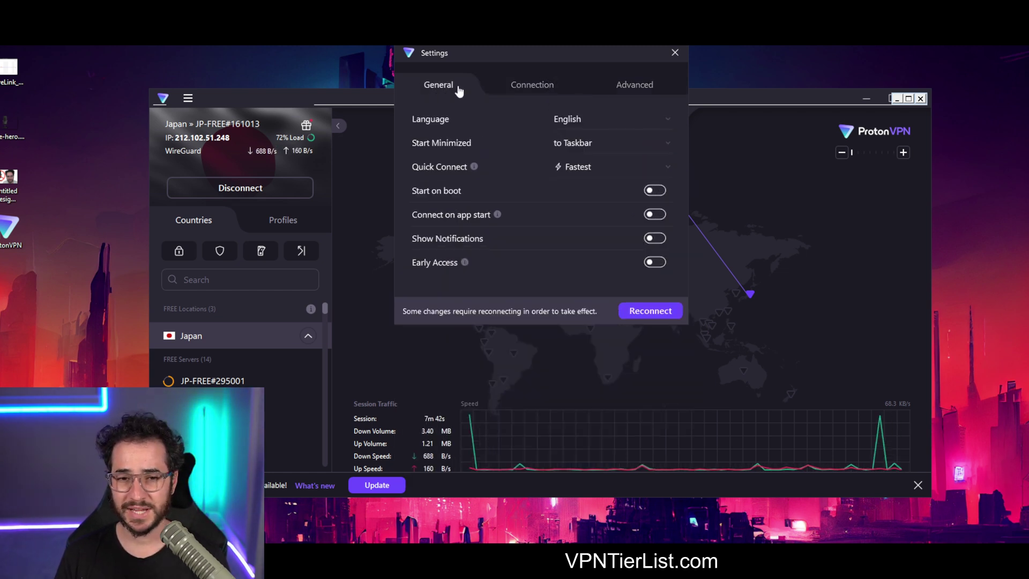
left_click(531, 85)
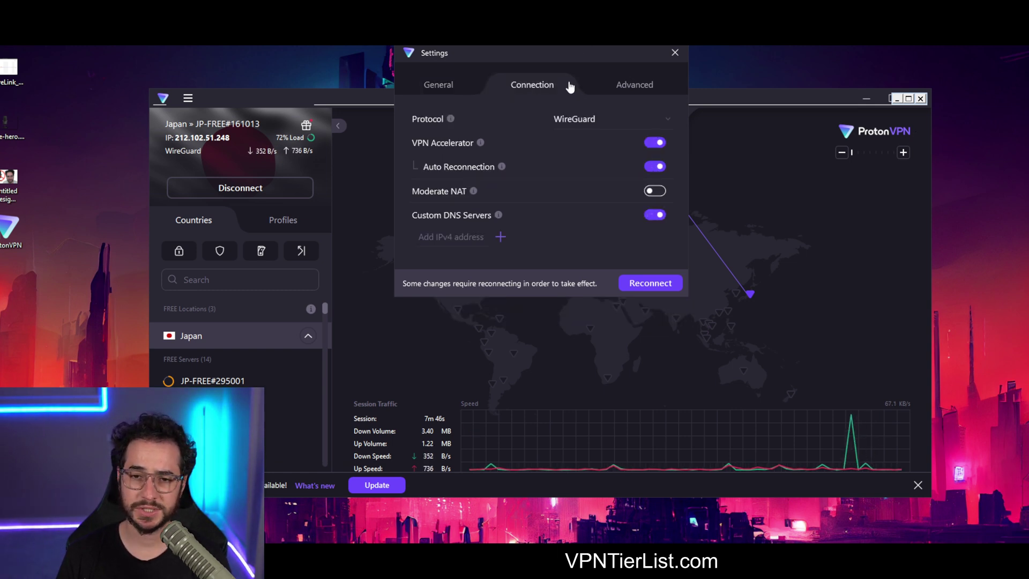
left_click(662, 89)
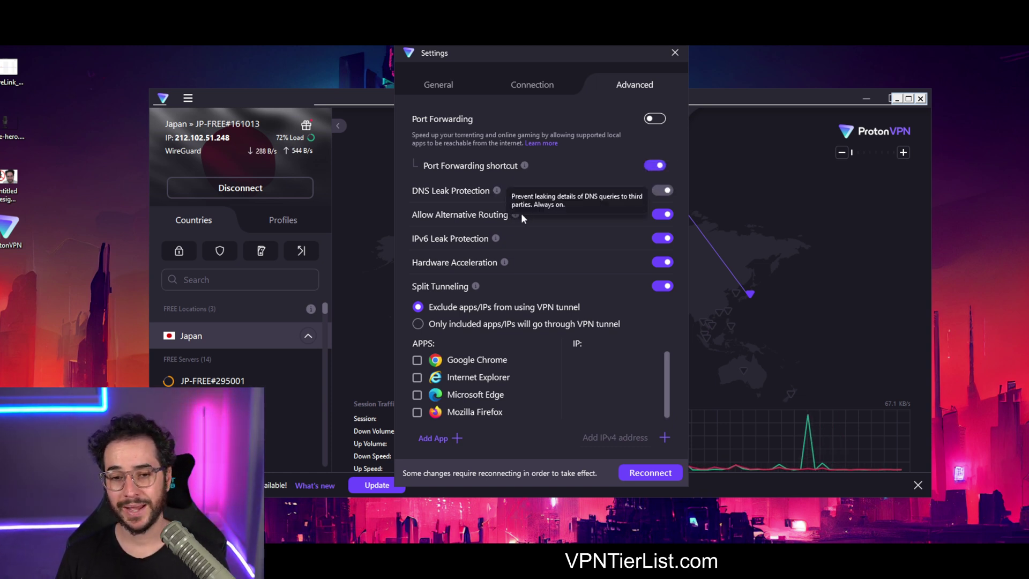
mouse_move(494, 239)
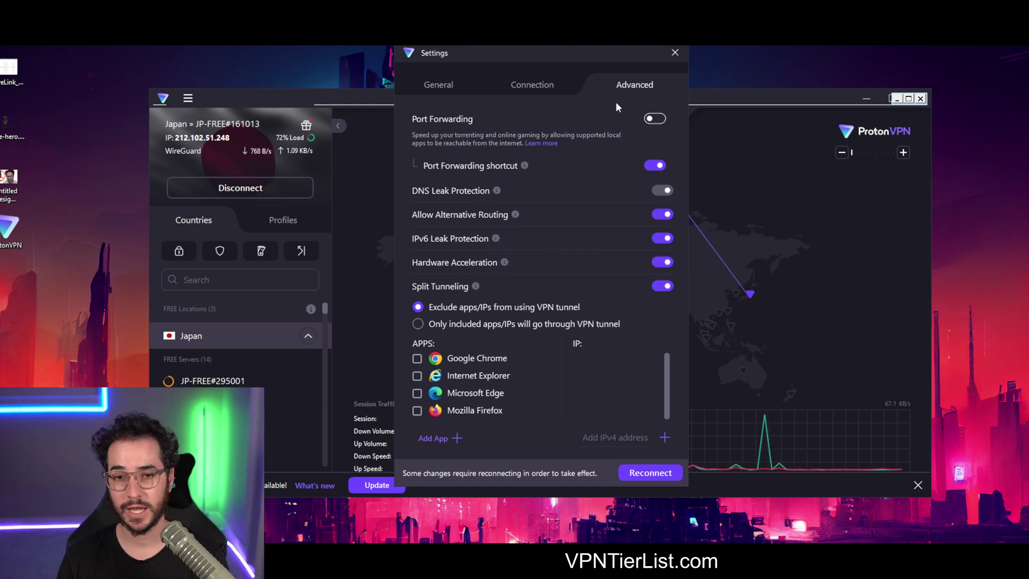
left_click(674, 52)
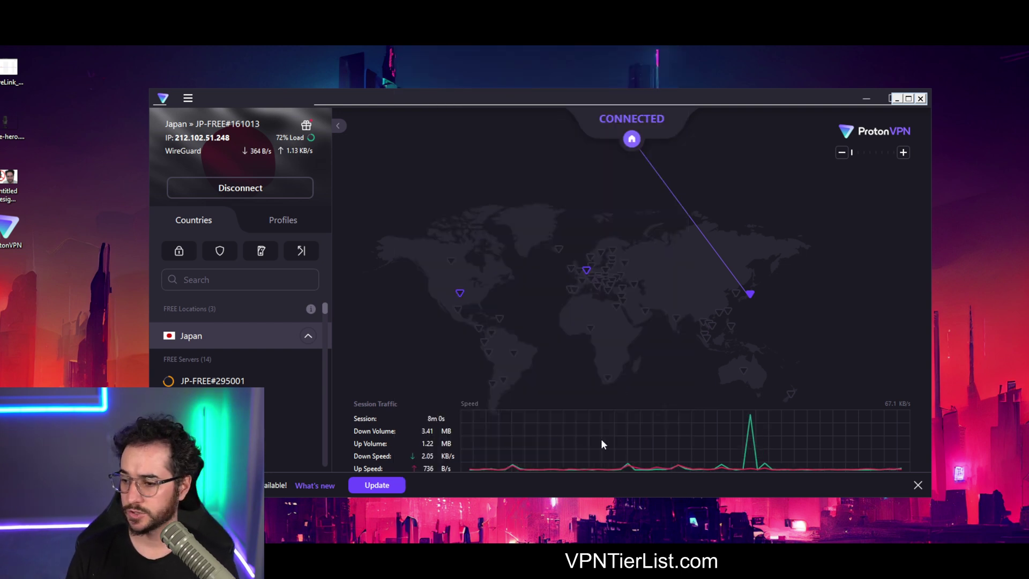